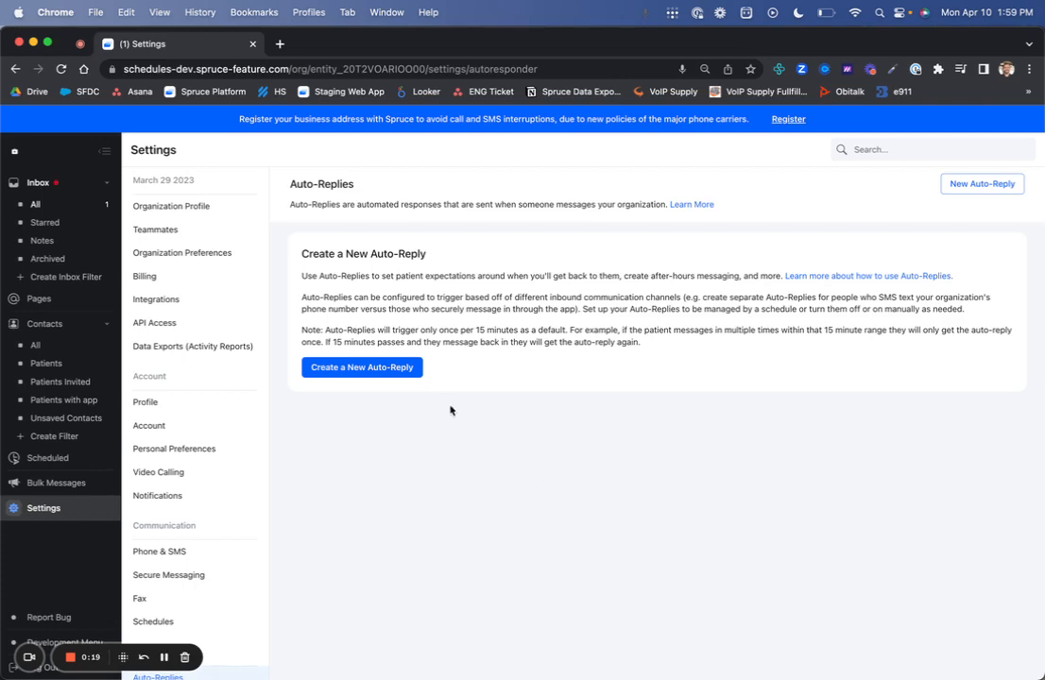
- Start a new auto-reply and name it "After Hours Auto Reply"
left_click(394, 368)
left_click(415, 252)
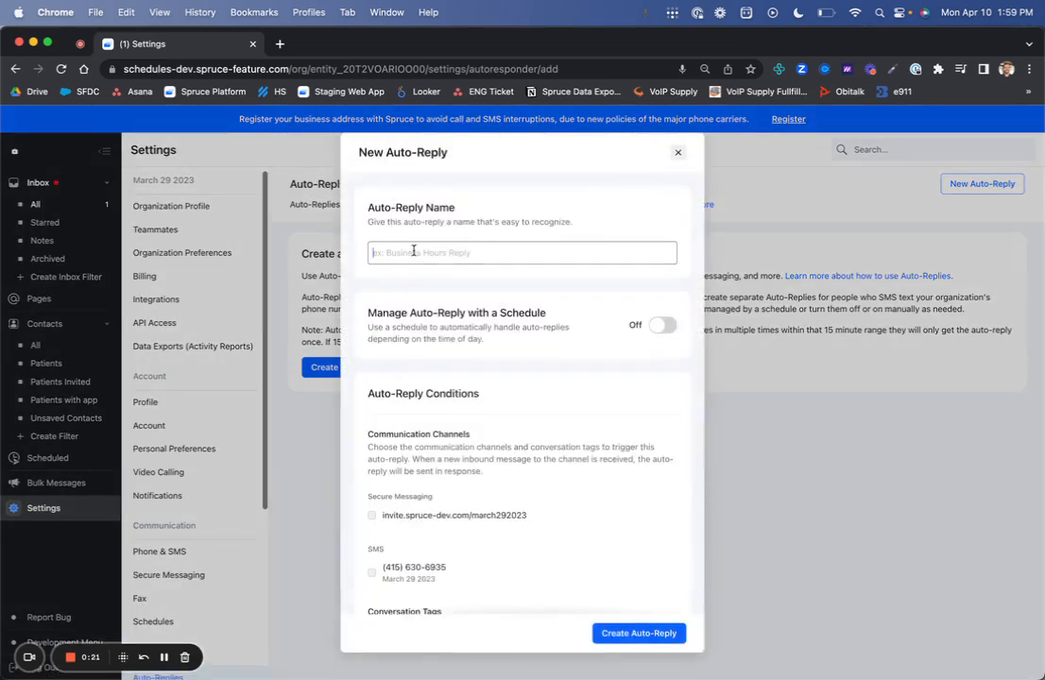
type("After Hours Auto Reply")
- Enable the secure messaging link invite.spruce-dev.com/march292023 and the SMS phone number as channels that trigger the auto-reply
scroll(520, 348, "down", 2)
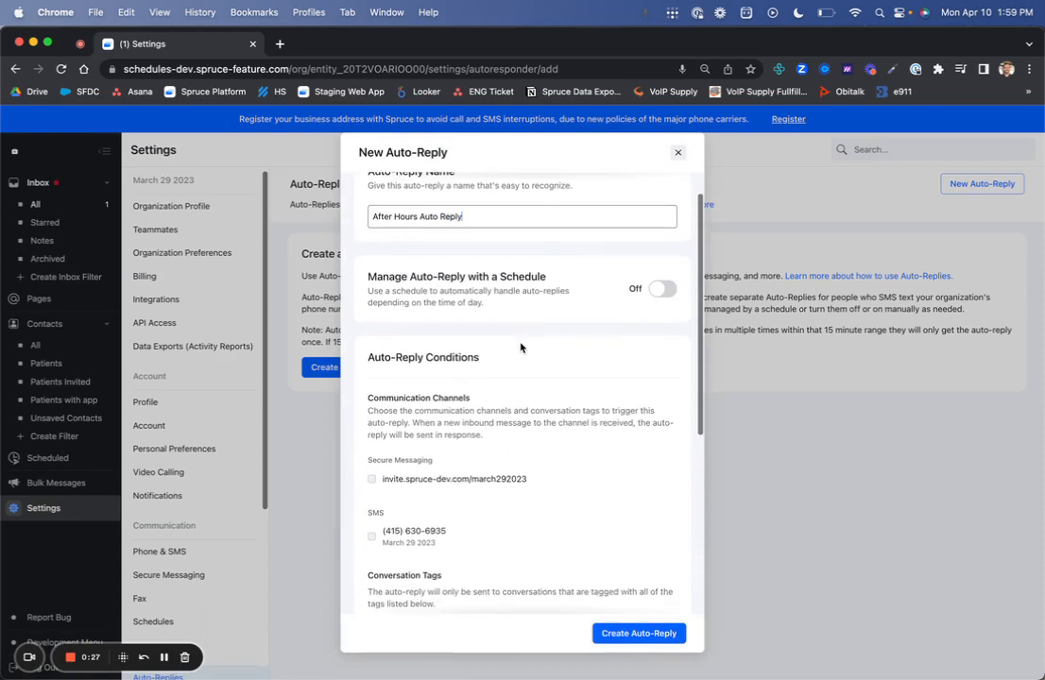
scroll(503, 394, "down", 3)
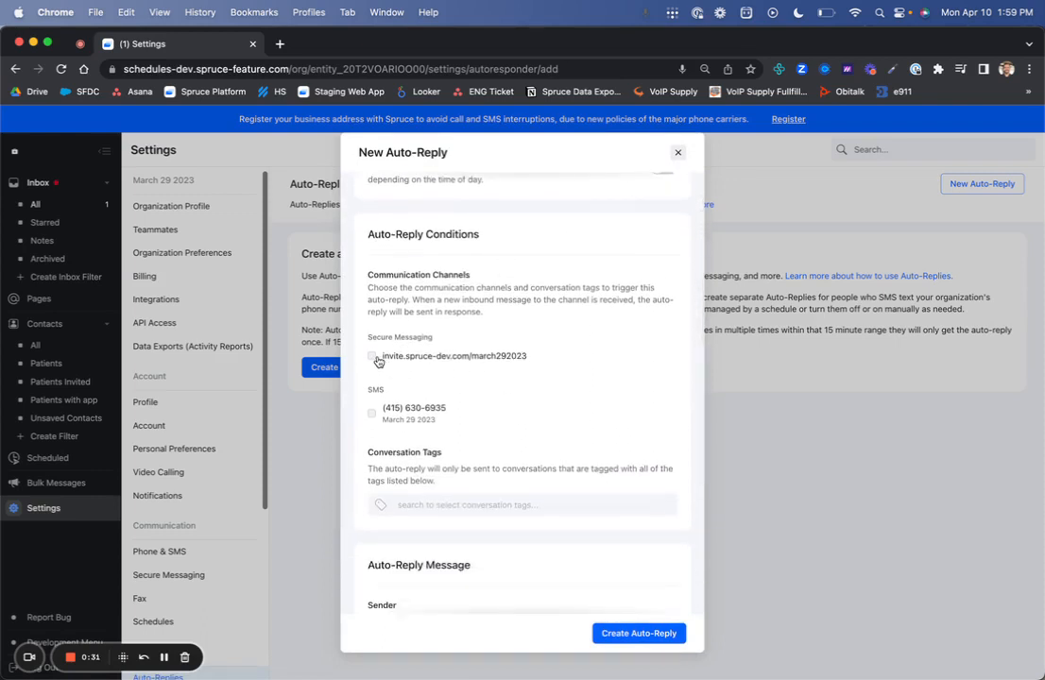
left_click(395, 357)
scroll(456, 356, "down", 1)
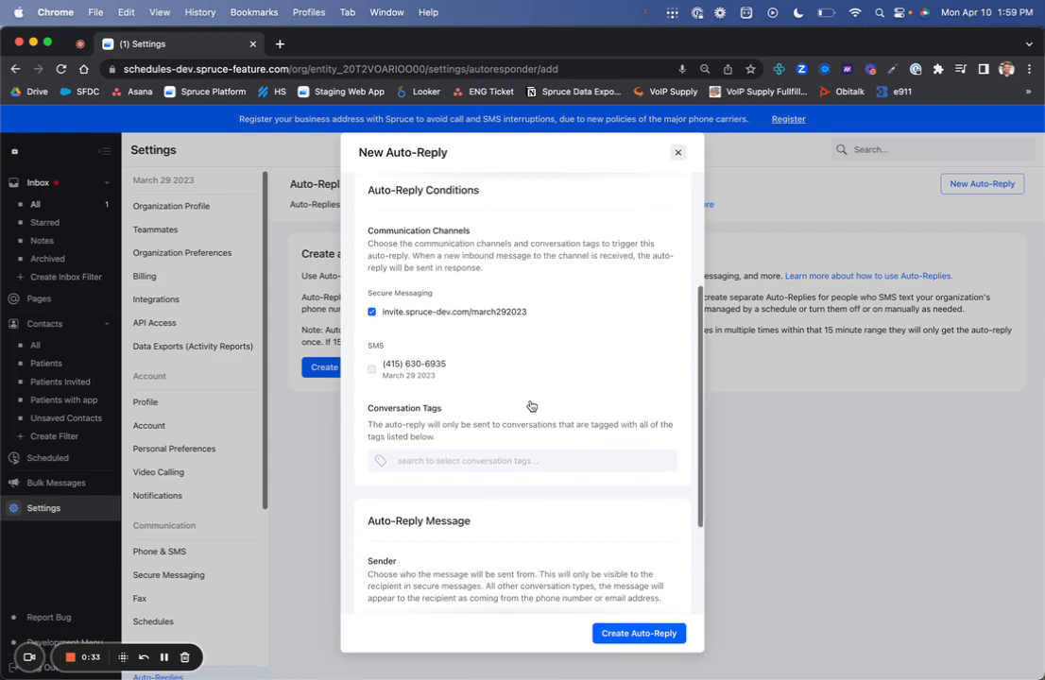
left_click(372, 370)
- Enter "This is an after hours reply." as the auto-reply message
scroll(529, 380, "down", 1)
scroll(529, 380, "down", 1)
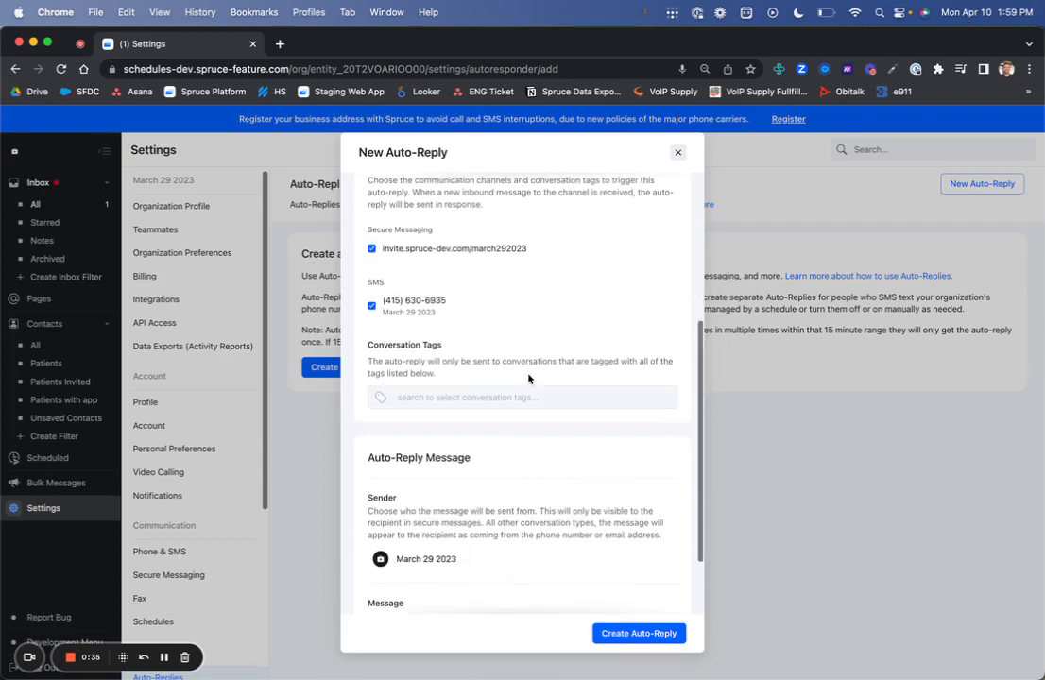
scroll(450, 294, "down", 1)
scroll(456, 363, "down", 1)
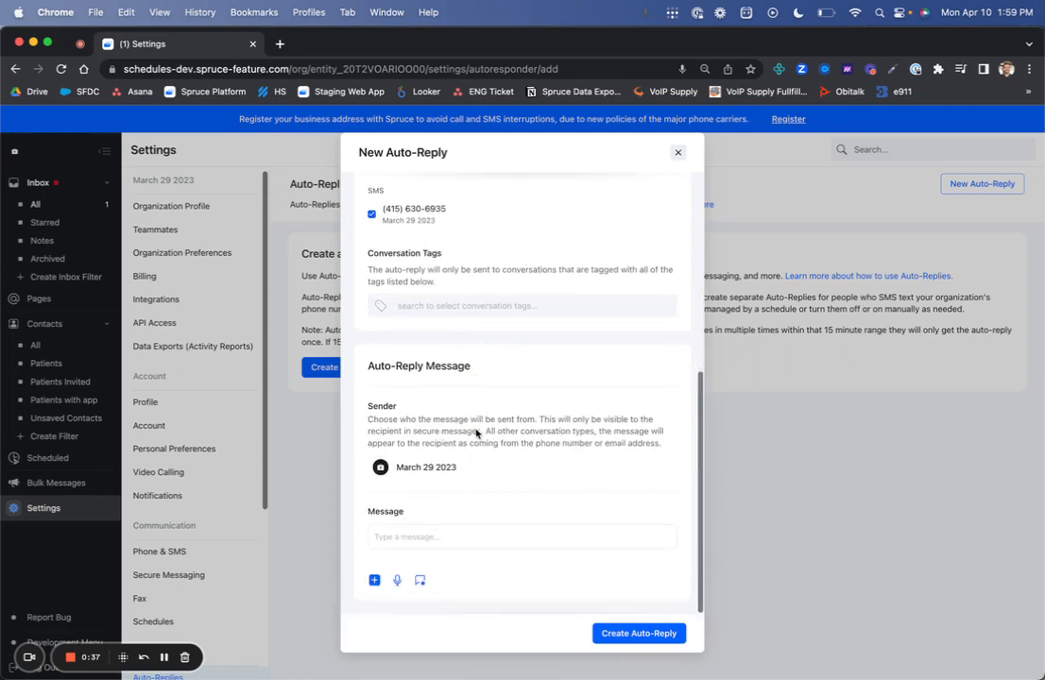
left_click(452, 534)
type("This i")
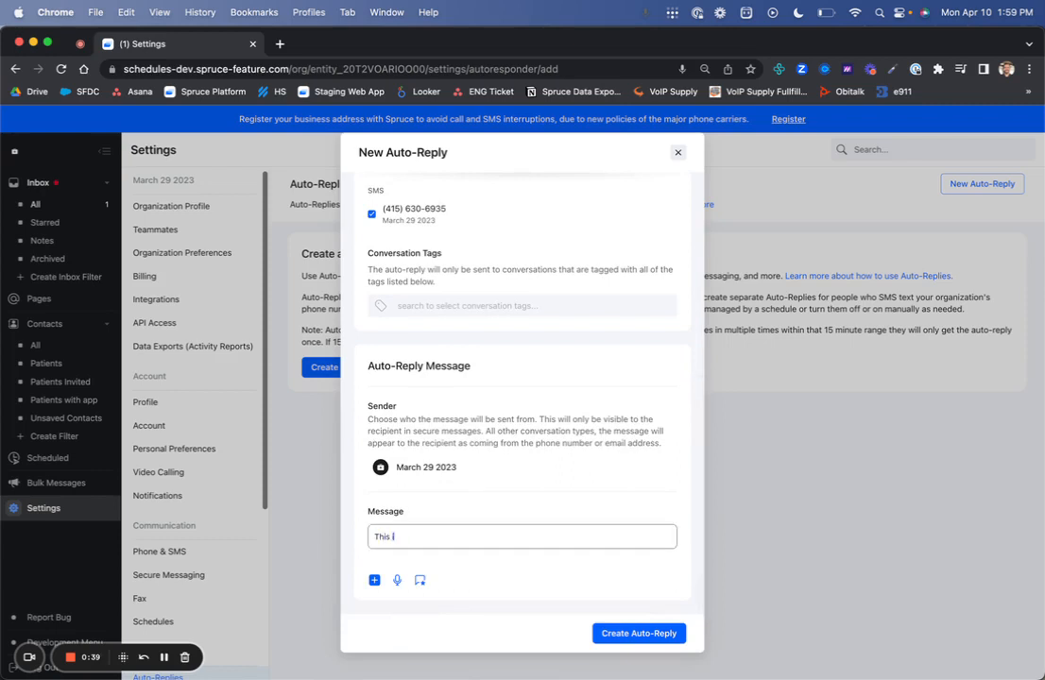
type("s an after hours reply.")
- Turn on schedule management for the auto-reply and start creating a new schedule for it
scroll(500, 355, "up", 4)
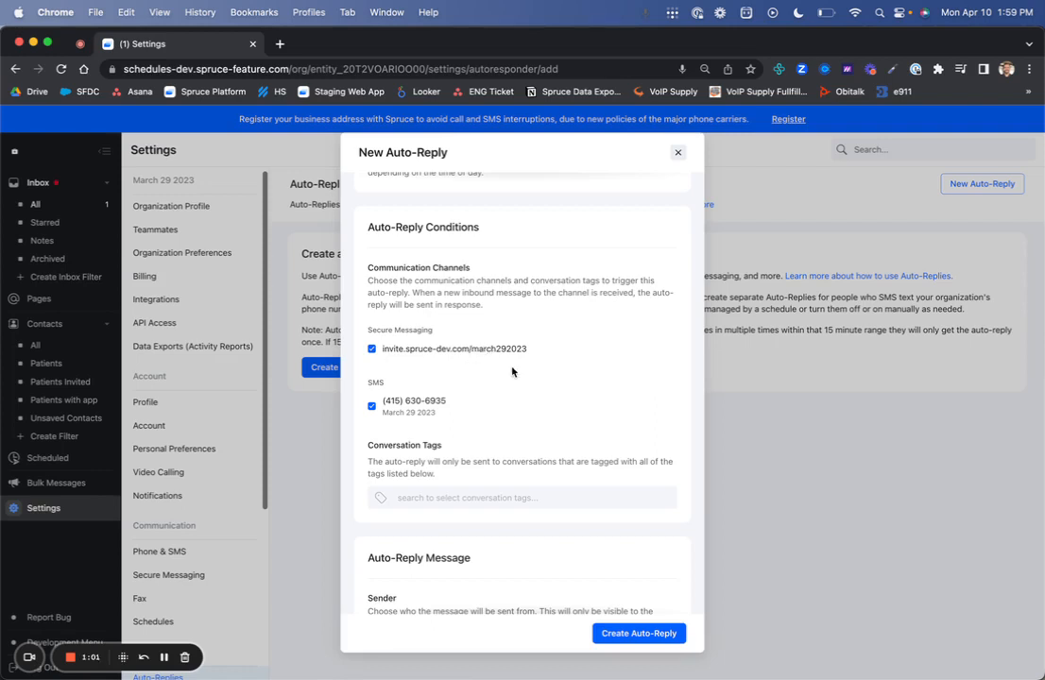
scroll(470, 354, "down", 2)
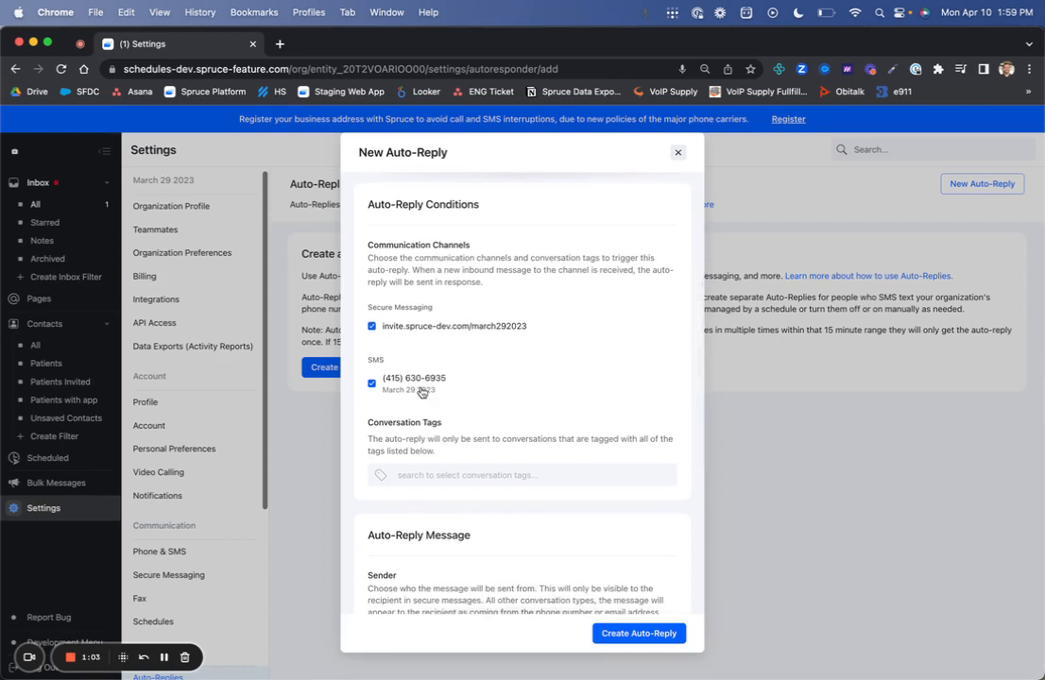
scroll(456, 388, "down", 2)
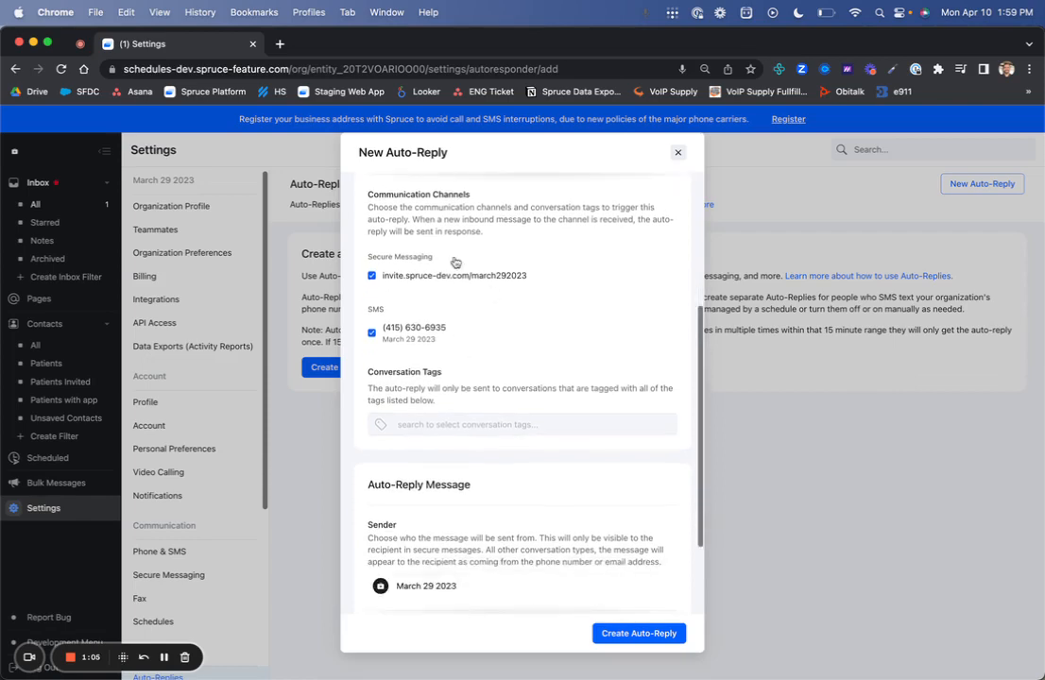
scroll(479, 392, "down", 5)
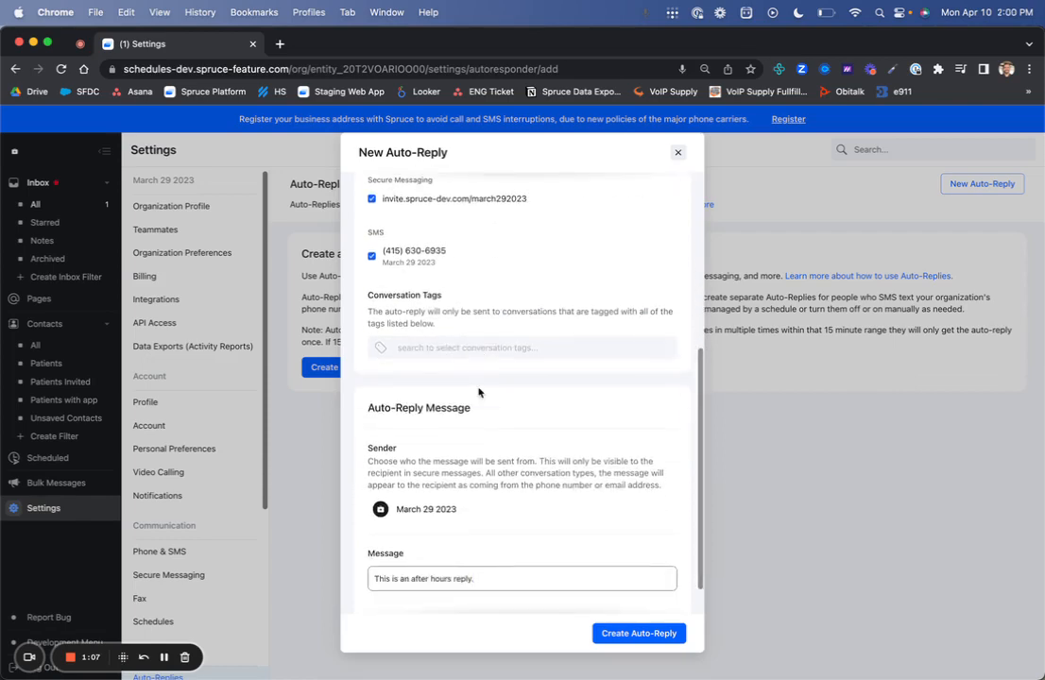
scroll(479, 392, "down", 2)
scroll(468, 444, "up", 15)
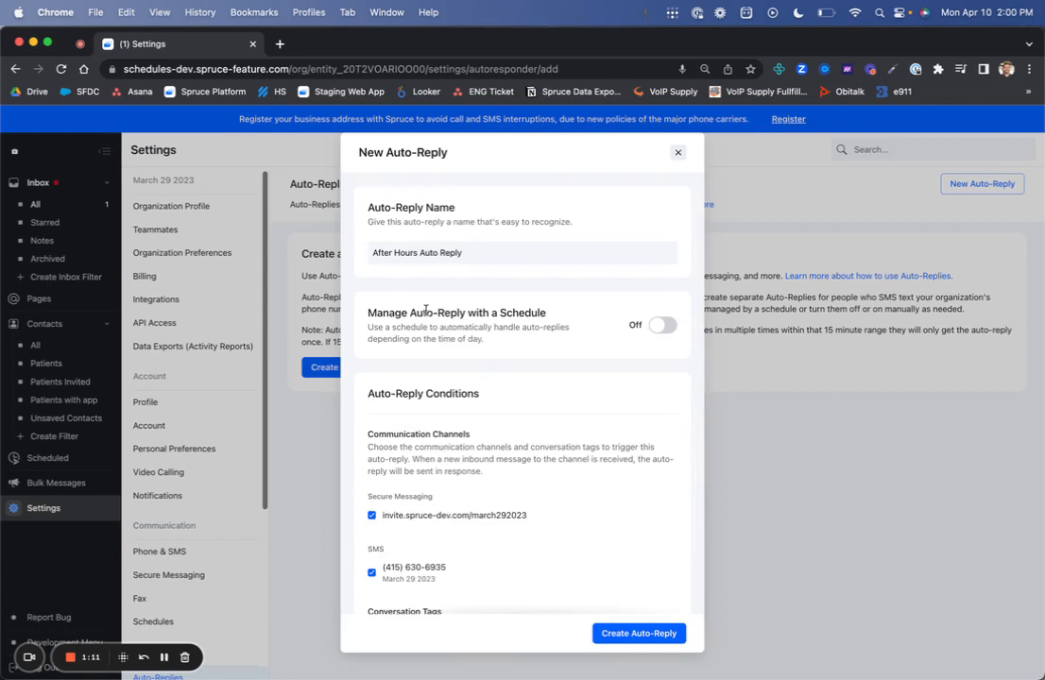
left_click(661, 325)
left_click(500, 406)
left_click(427, 432)
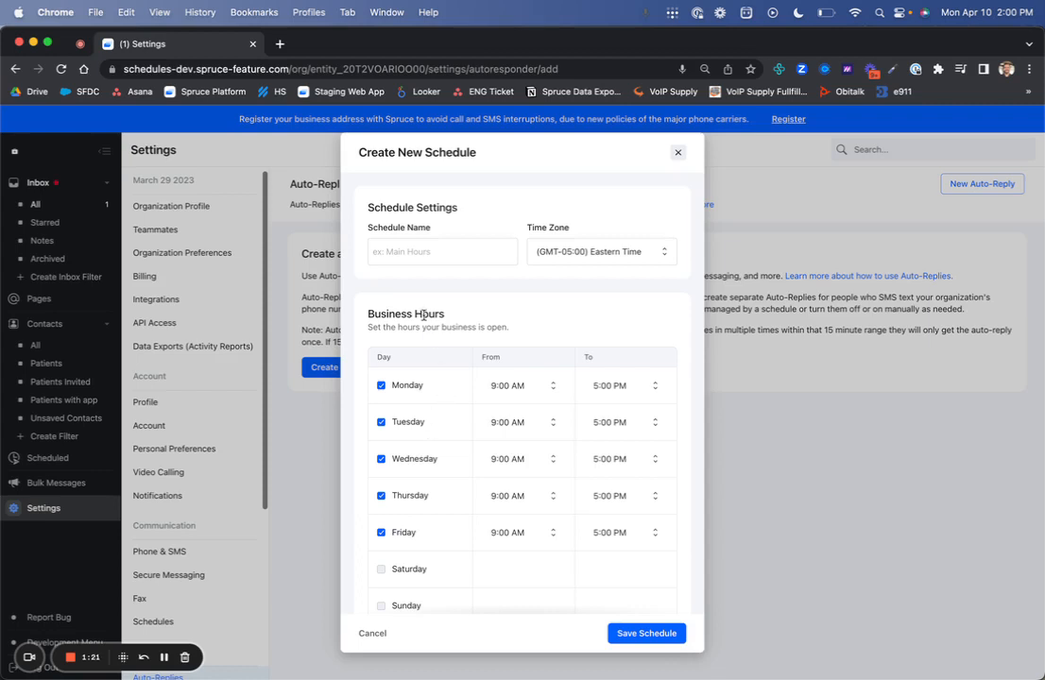
- Name the schedule "Main Practice Hours" and choose (GMT-05:00) Eastern Time as its time zone
left_click(416, 246)
type("Main Prac")
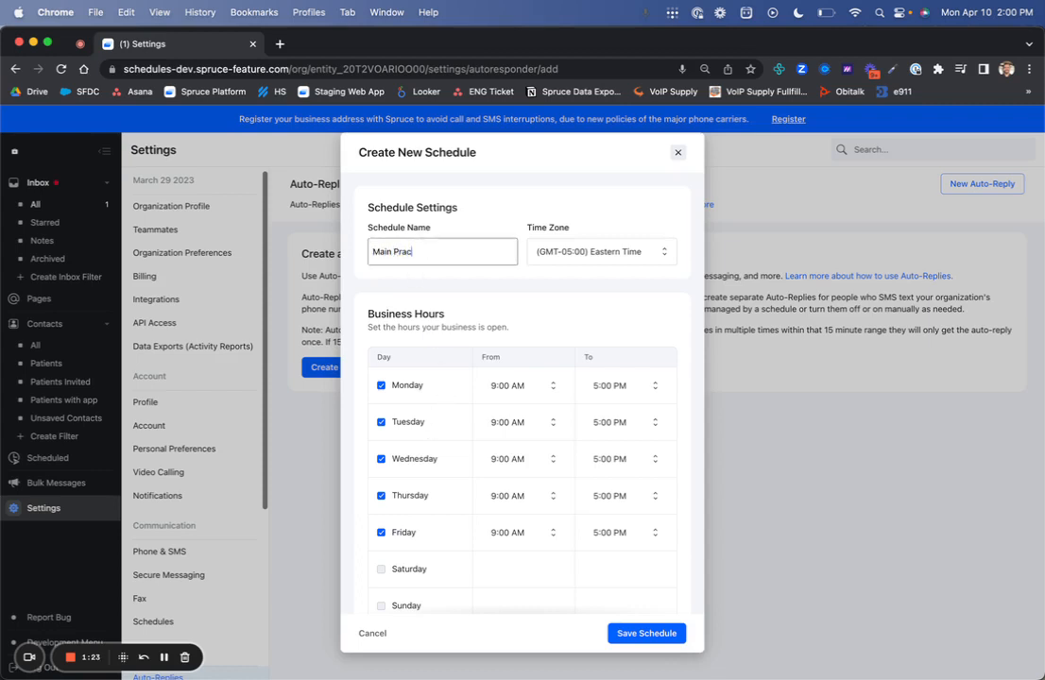
type("tice Hours")
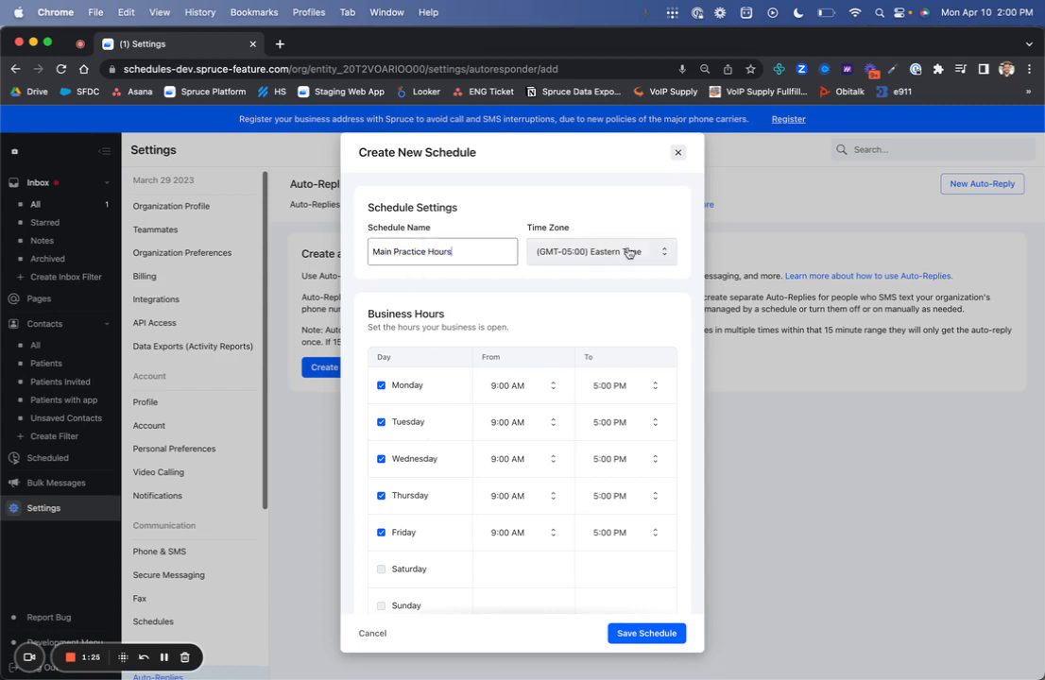
left_click(647, 253)
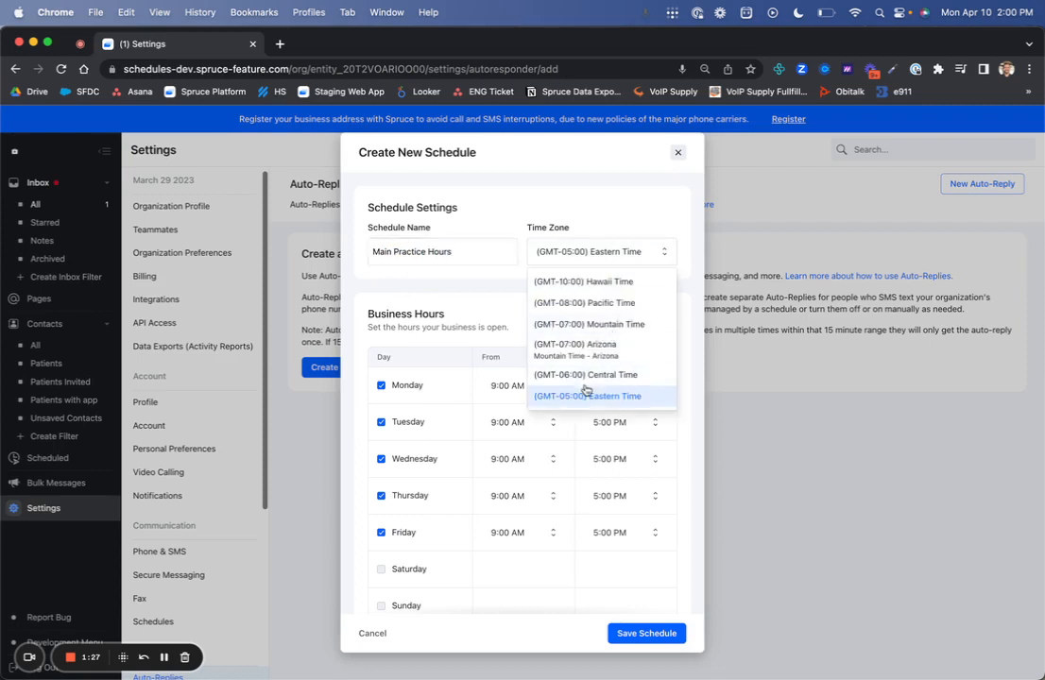
left_click(584, 395)
- Review the schedule's business hours for each day and the explanation of what counts as after hours
scroll(576, 387, "down", 1)
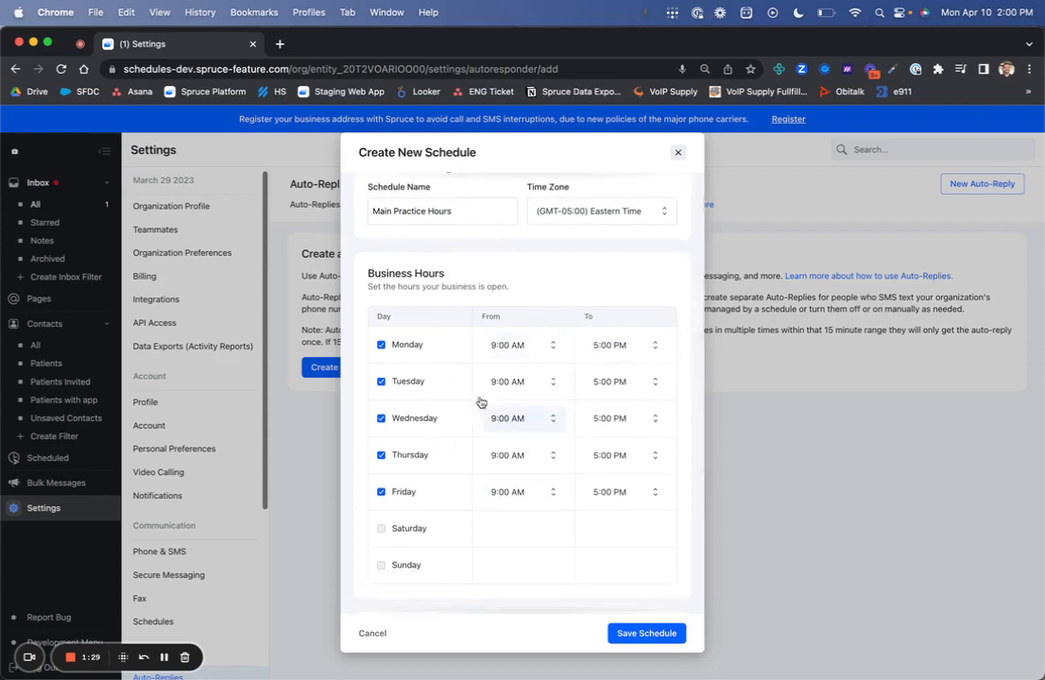
scroll(543, 407, "down", 5)
triple_click(458, 461)
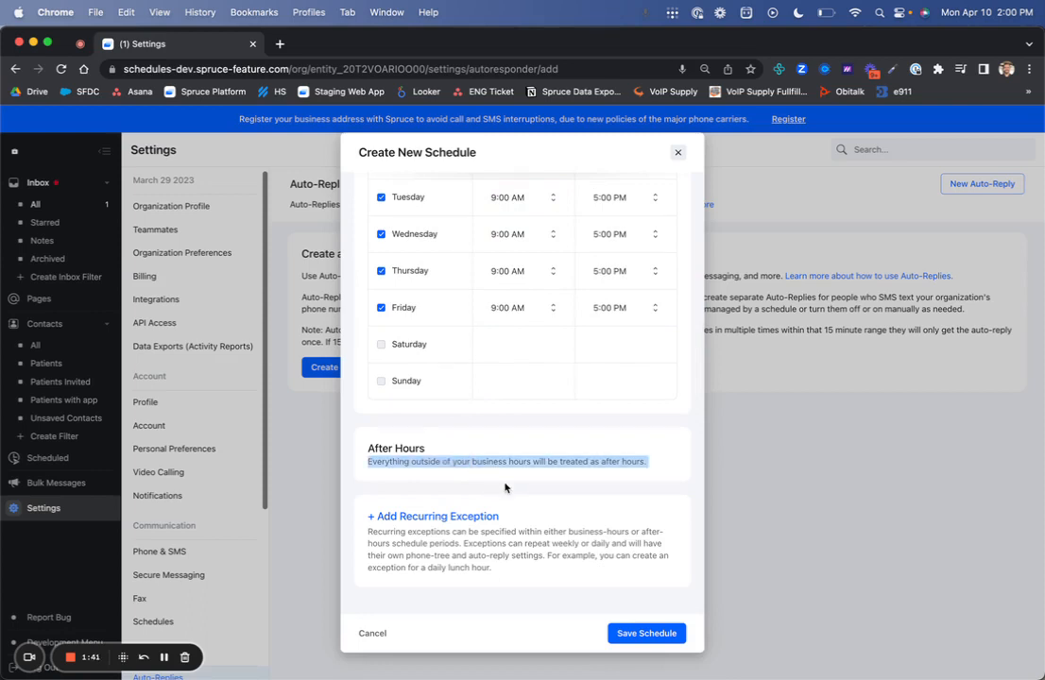
scroll(504, 488, "up", 1)
scroll(505, 488, "up", 3)
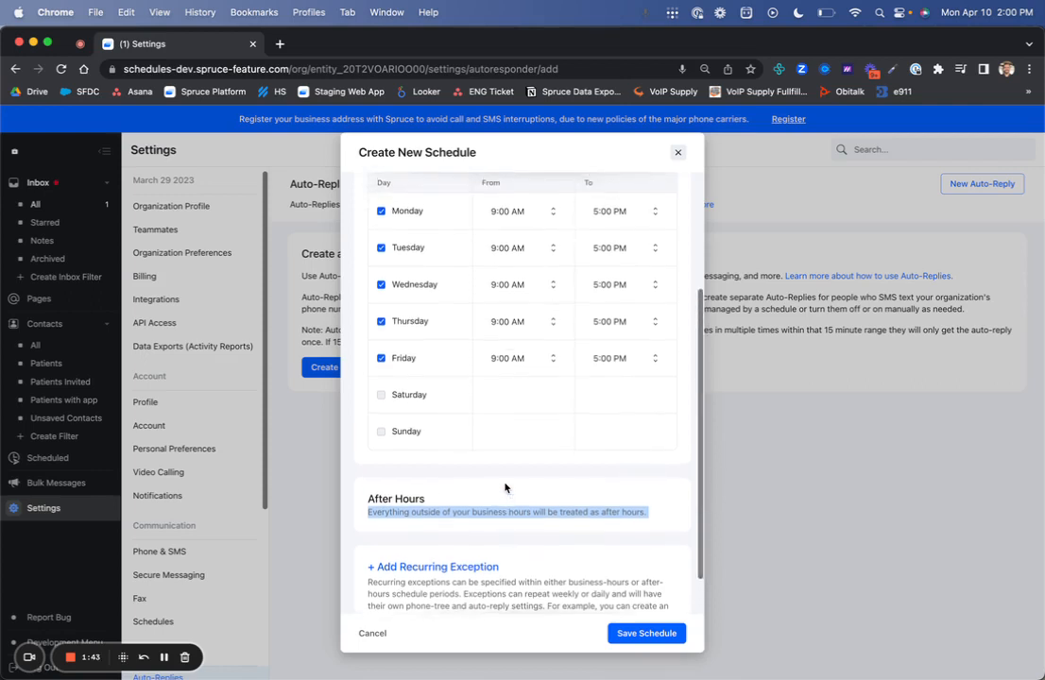
scroll(539, 425, "up", 2)
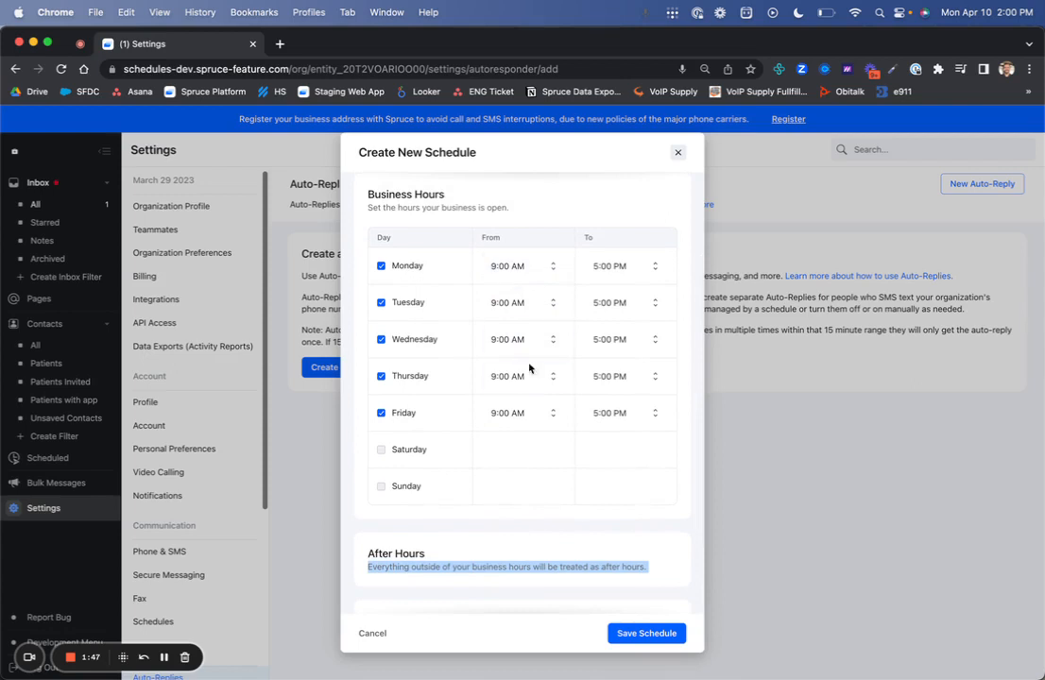
scroll(532, 371, "up", 2)
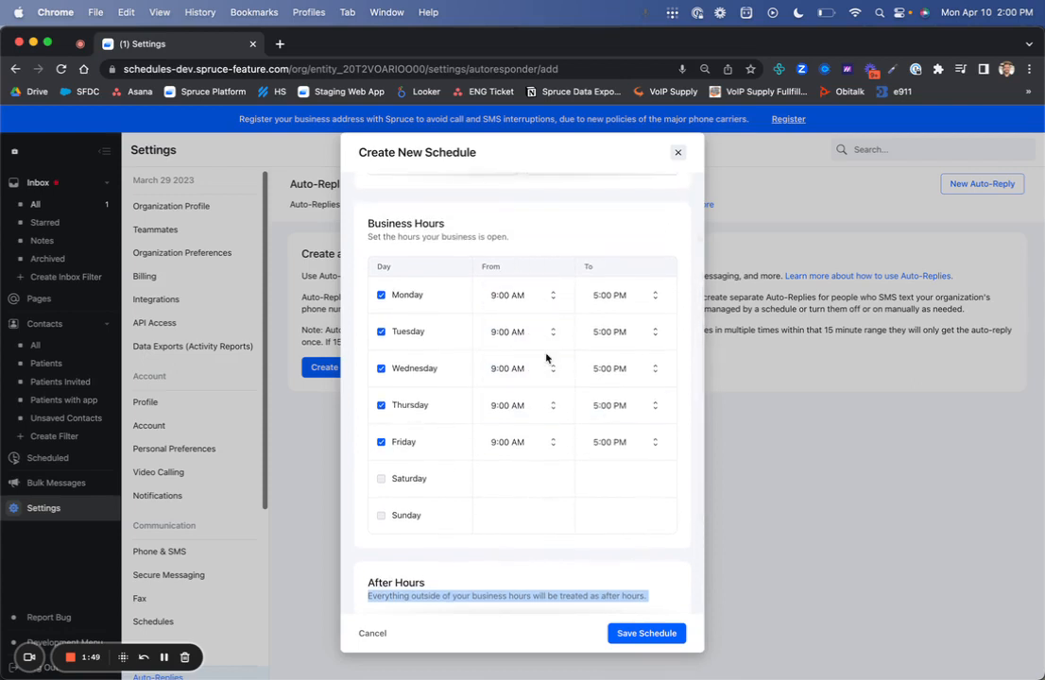
scroll(547, 358, "down", 4)
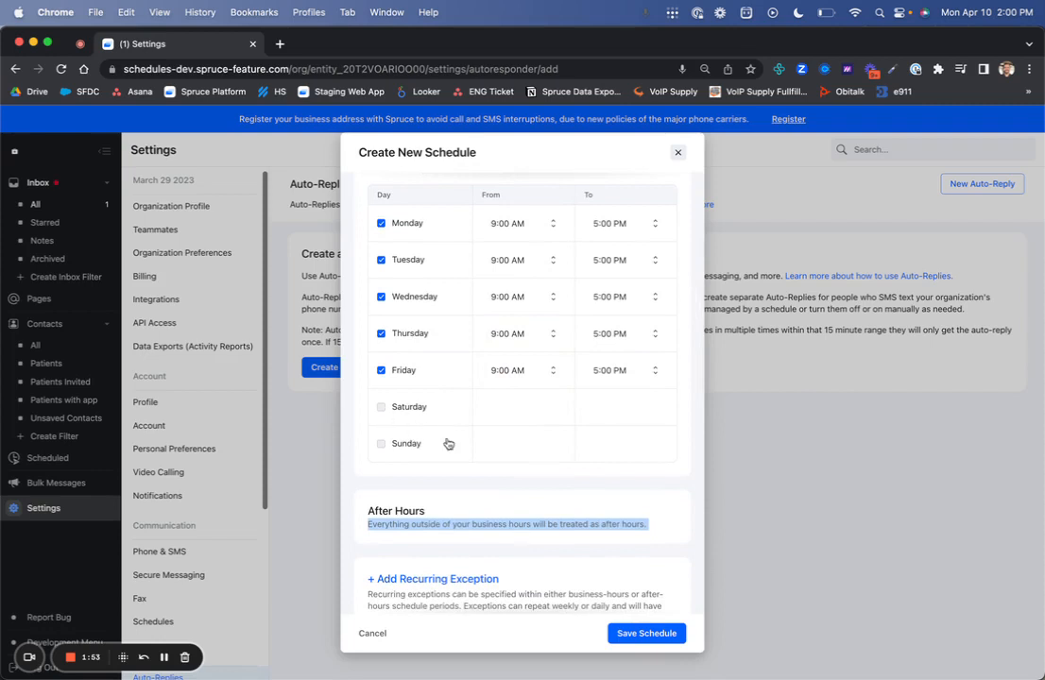
scroll(448, 444, "down", 2)
left_click(546, 501)
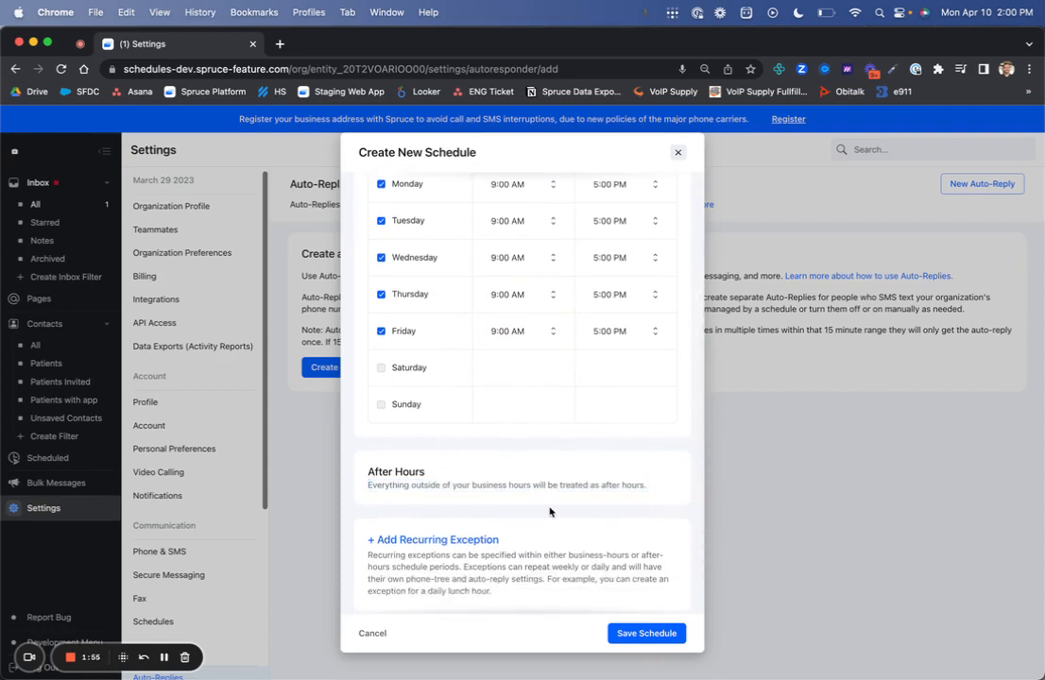
- Add a recurring exception to the schedule and name it "Lunch"
scroll(550, 511, "down", 1)
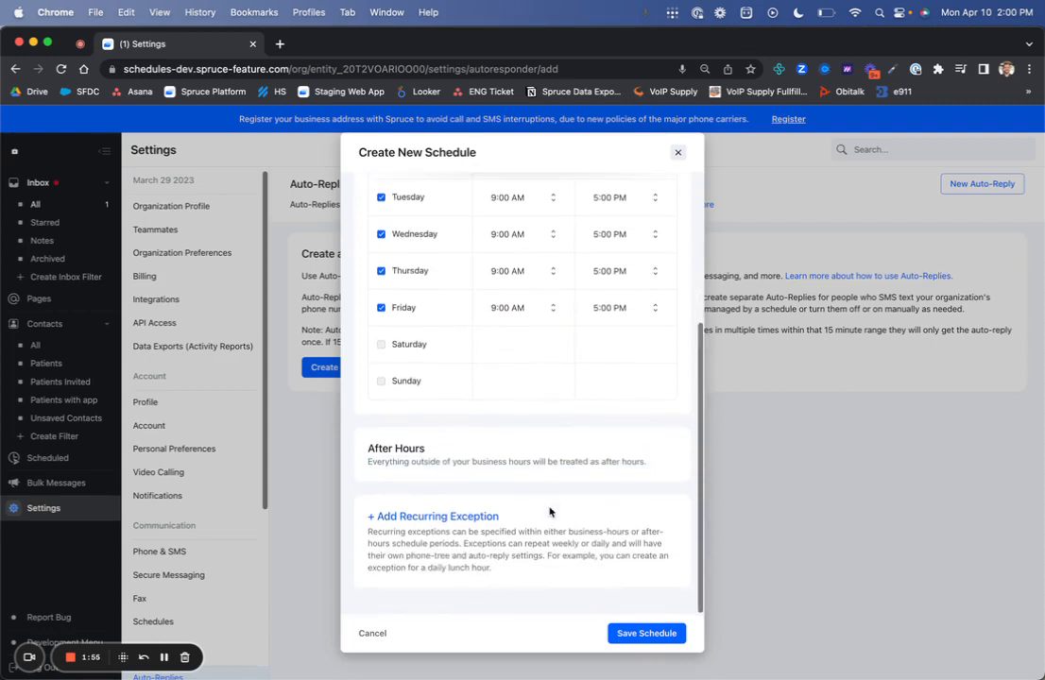
left_click(463, 518)
scroll(515, 524, "down", 5)
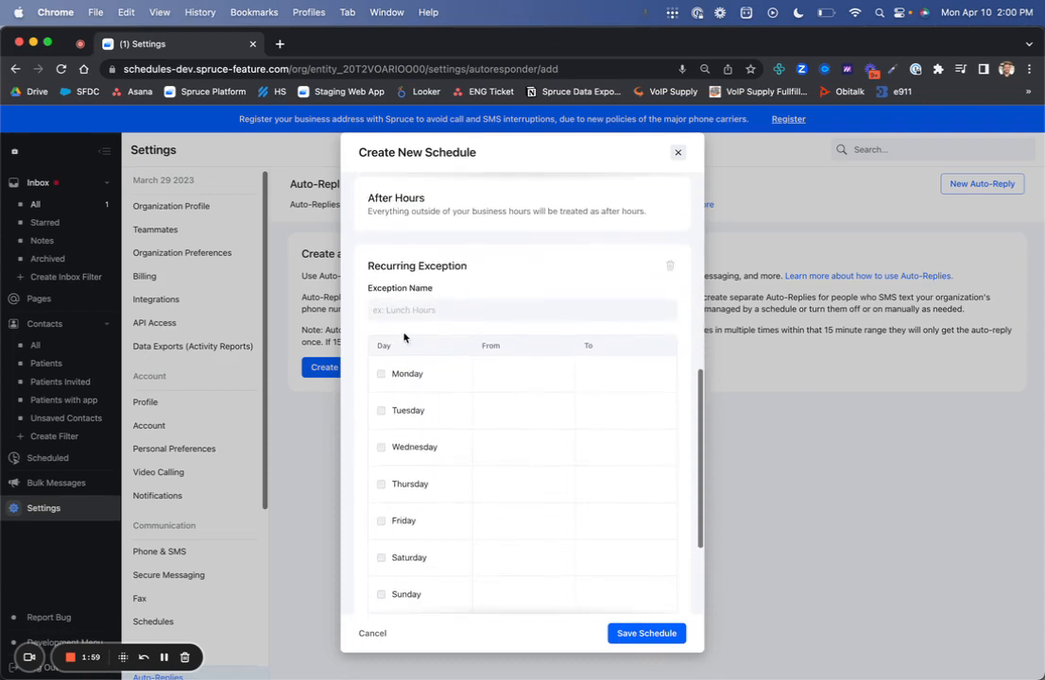
left_click(407, 311)
type("Lunch")
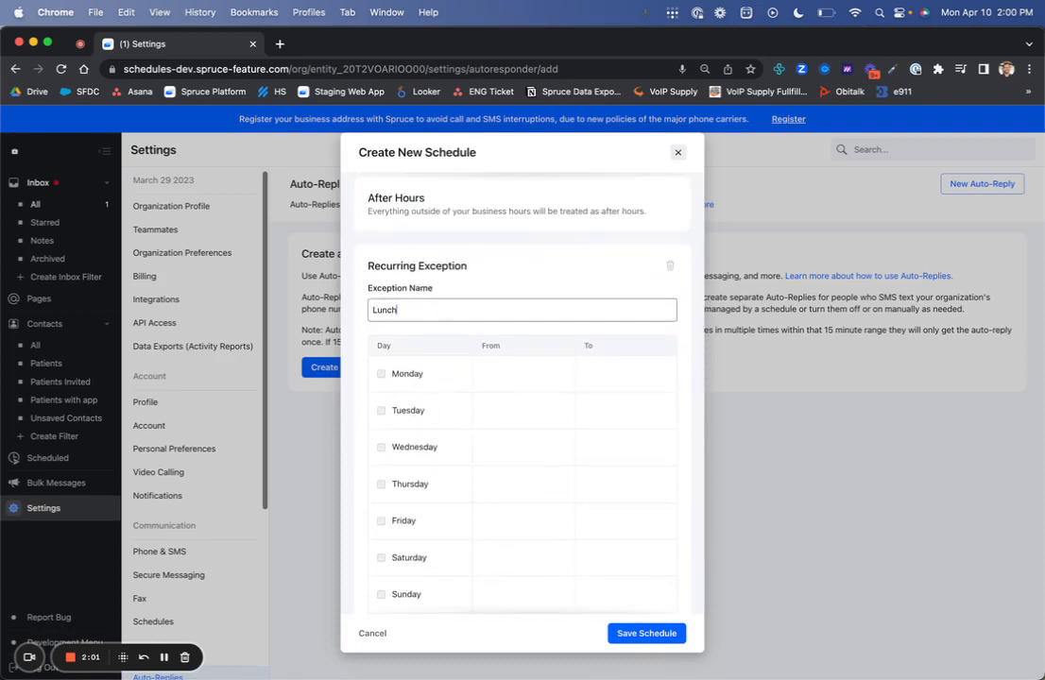
- Apply the Lunch exception to Monday through Friday from 12:00 PM to 1:00 PM
scroll(483, 457, "down", 4)
left_click(403, 286)
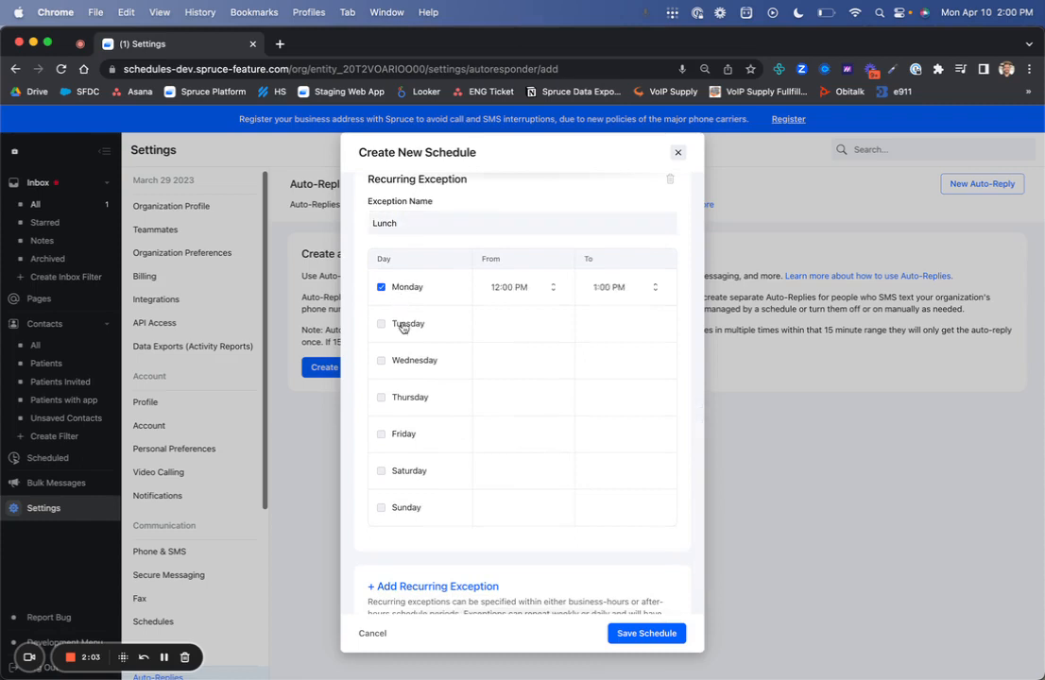
left_click(404, 434)
left_click(407, 398)
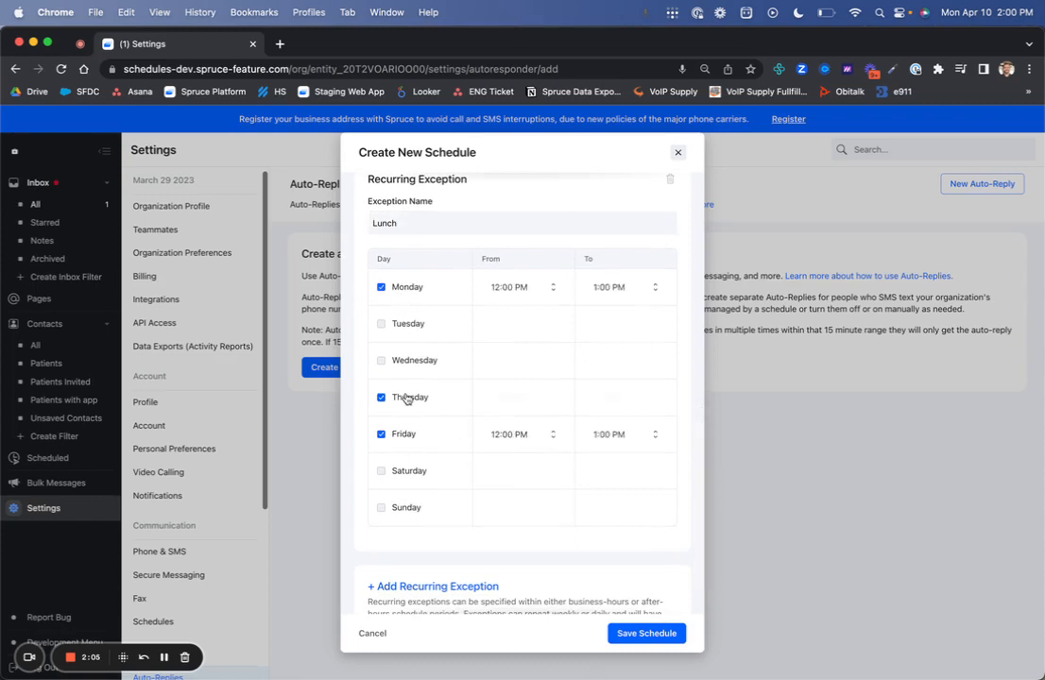
left_click(413, 361)
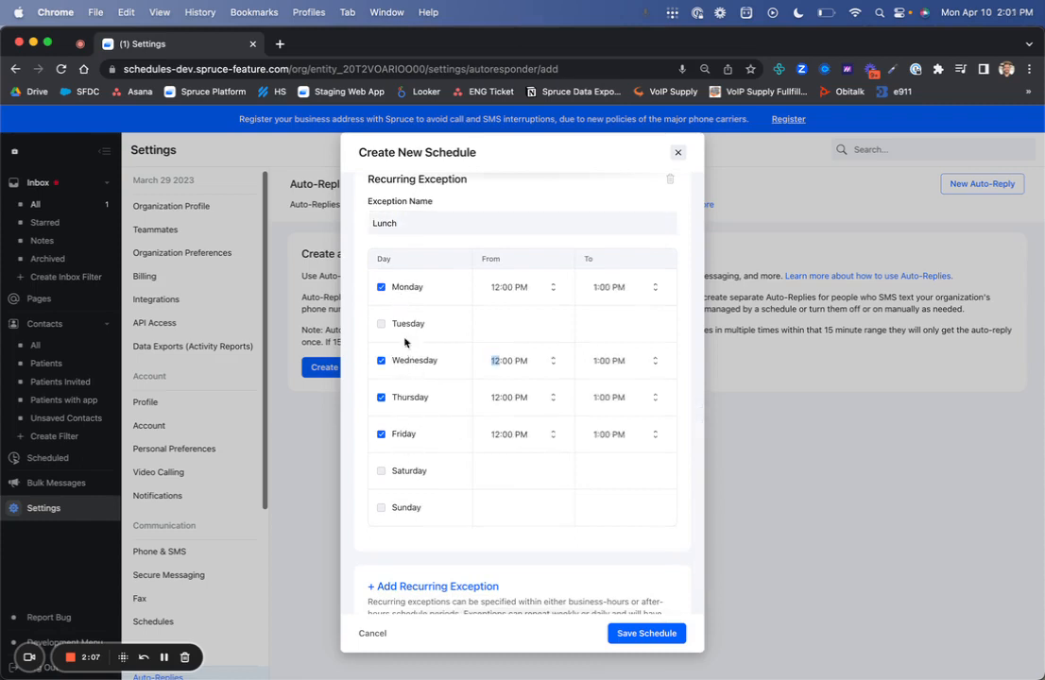
left_click(404, 324)
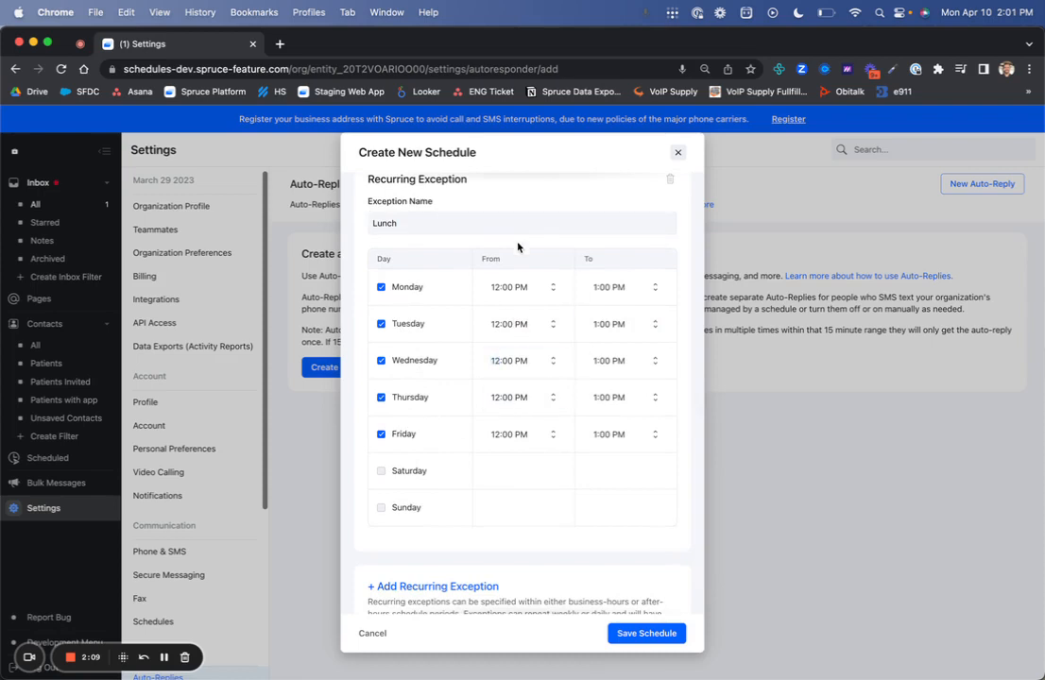
- Save the new schedule and select Main Practice Hours as the schedule that manages the auto-reply
scroll(547, 415, "down", 2)
scroll(547, 414, "up", 6)
scroll(547, 414, "up", 5)
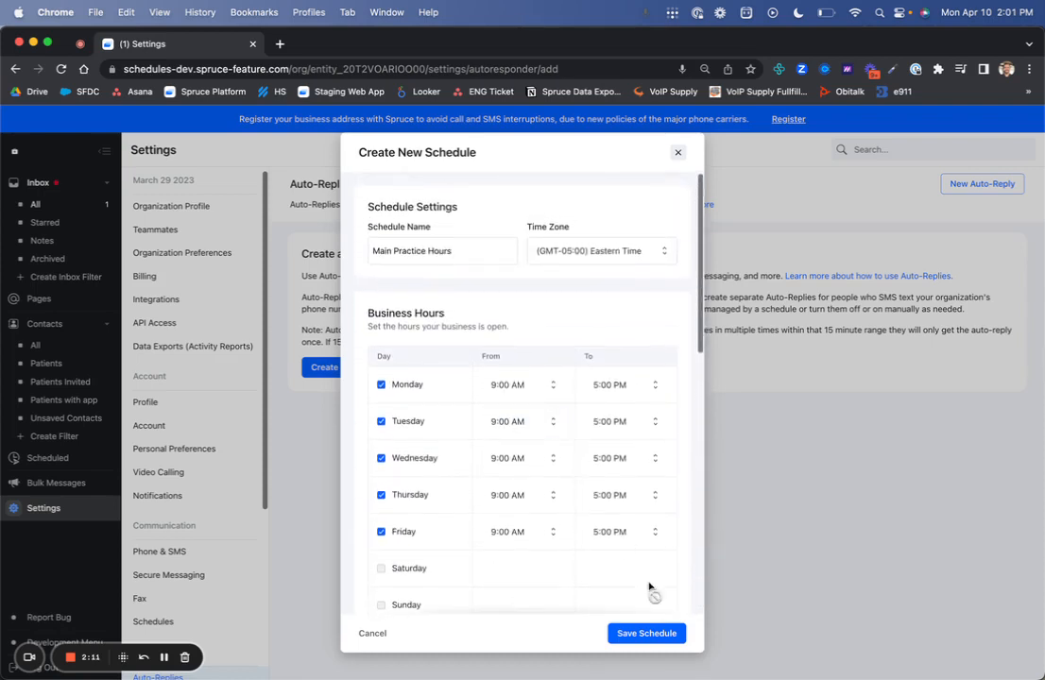
left_click(646, 633)
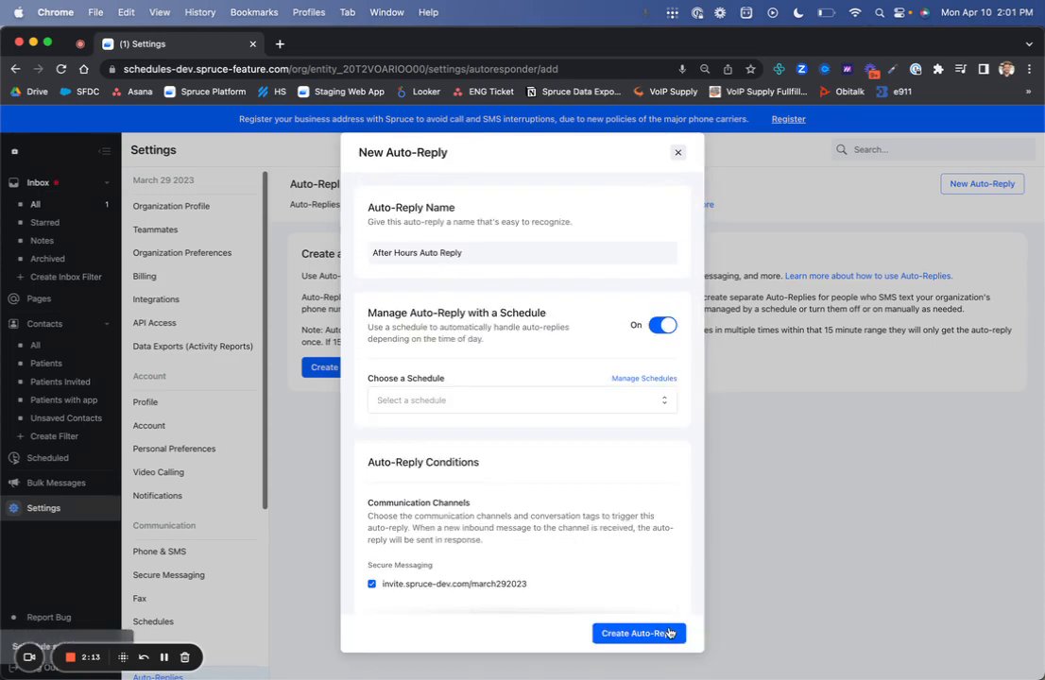
left_click(477, 410)
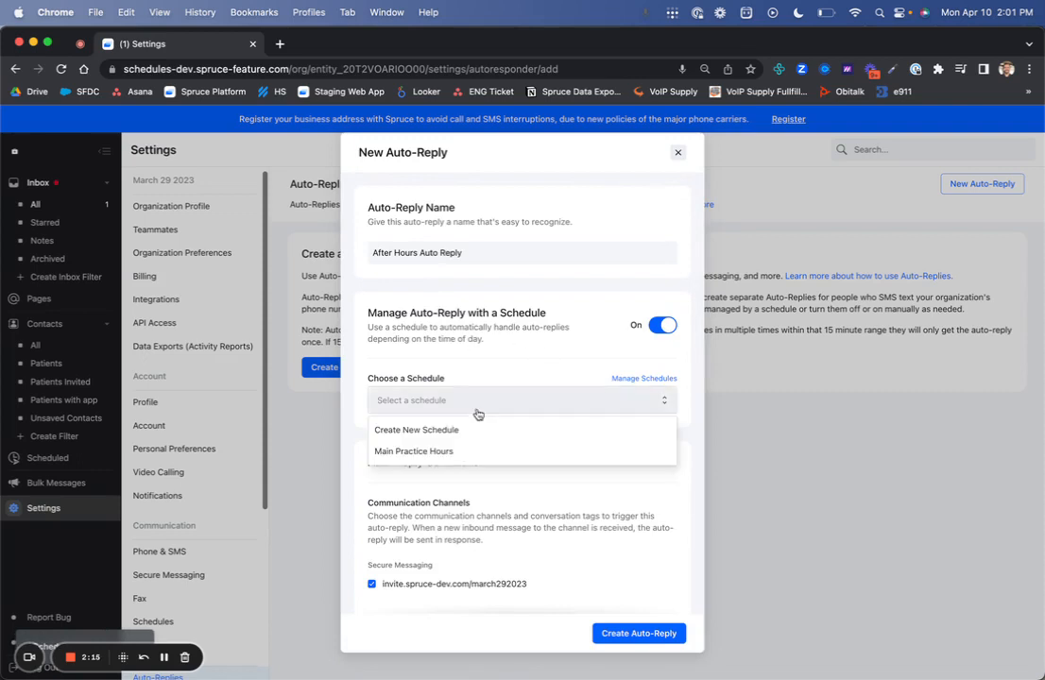
left_click(449, 453)
scroll(494, 440, "down", 2)
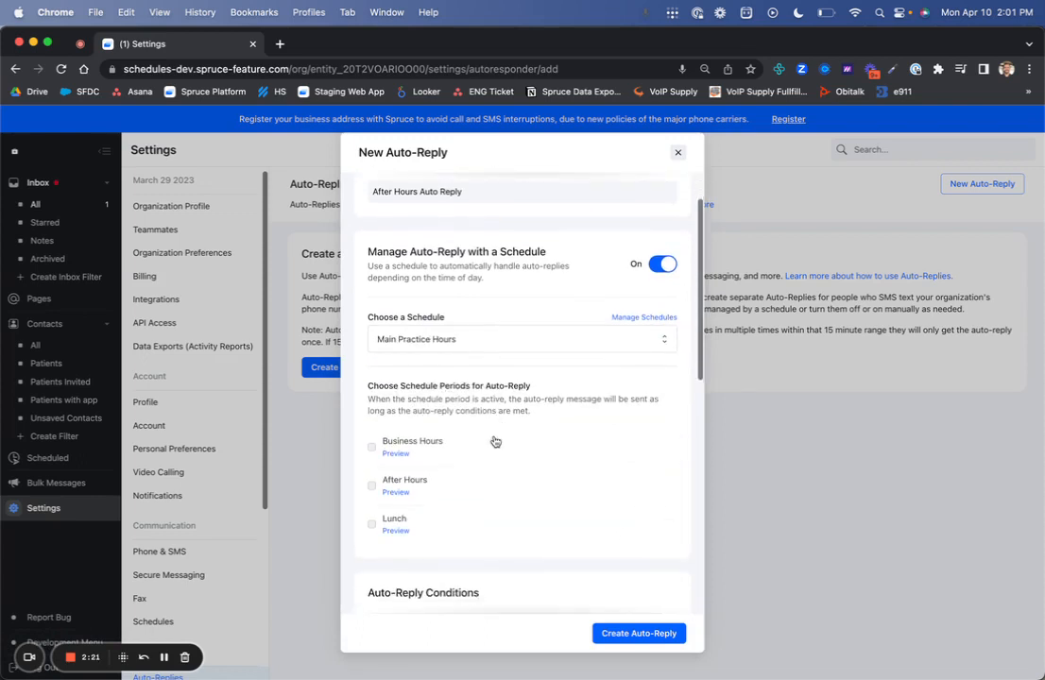
triple_click(401, 397)
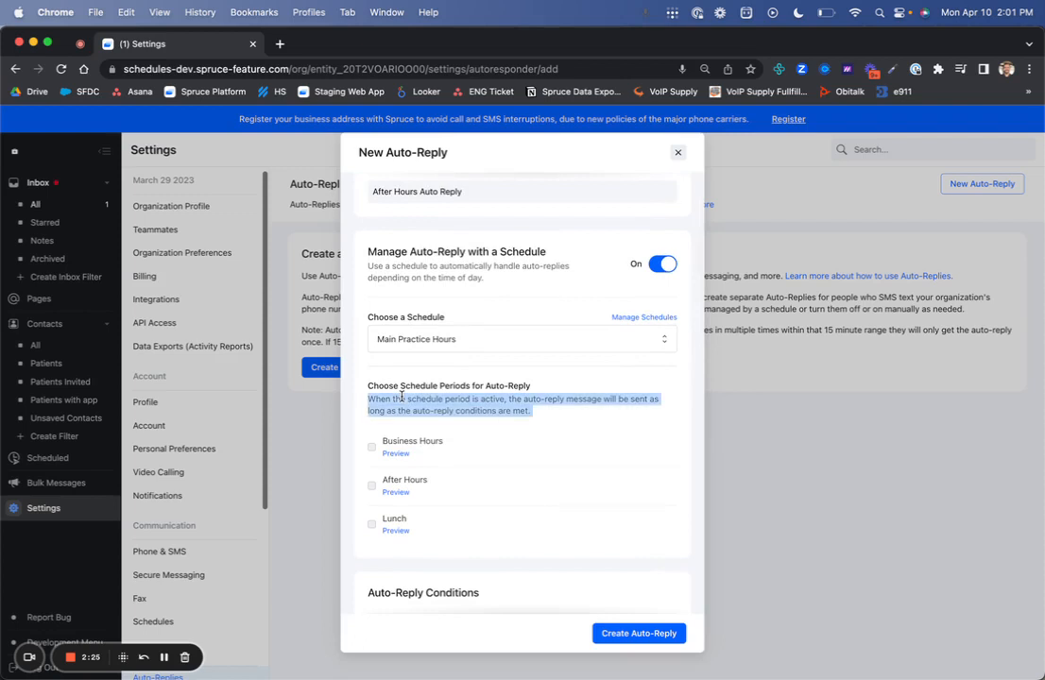
- Apply the auto-reply to the After Hours and Lunch schedule periods and create it
left_click(402, 397)
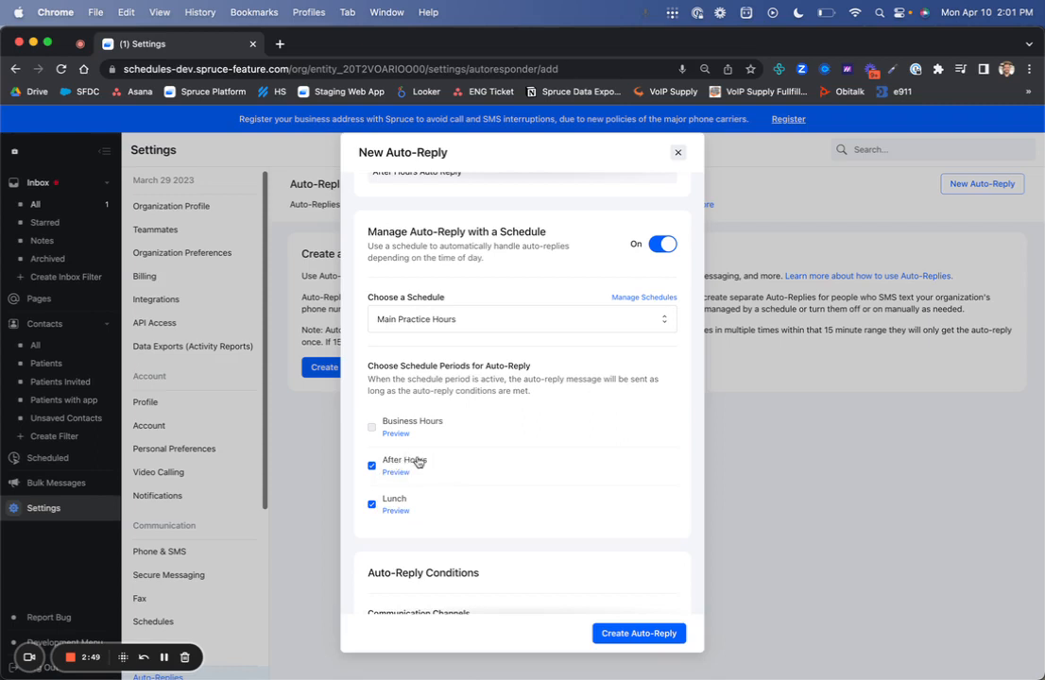
scroll(493, 475, "down", 10)
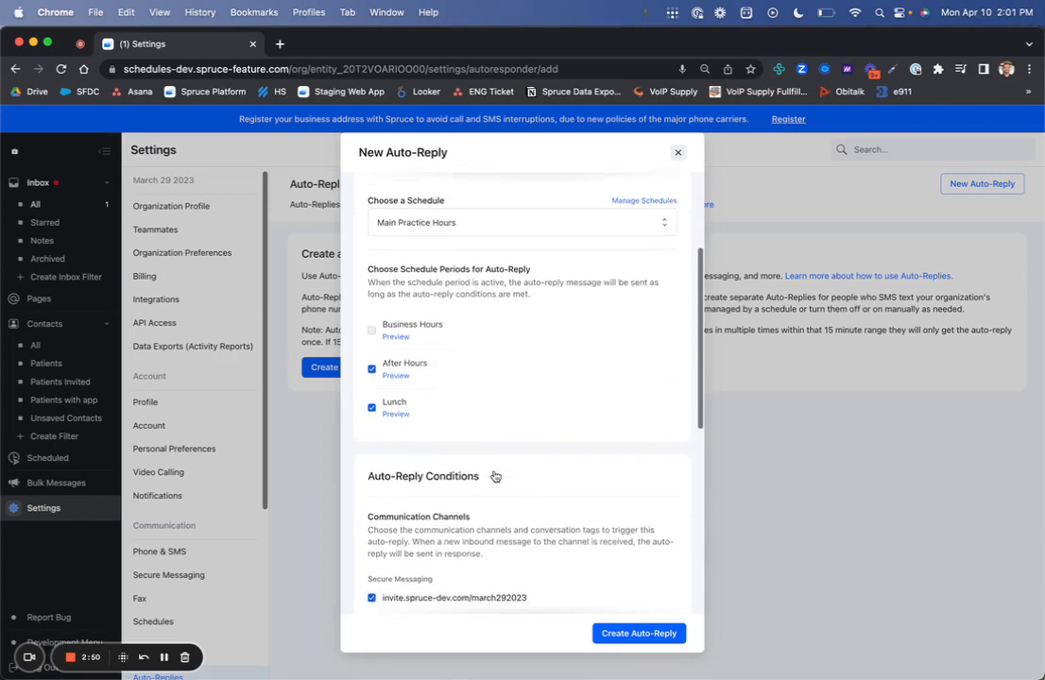
left_click(644, 634)
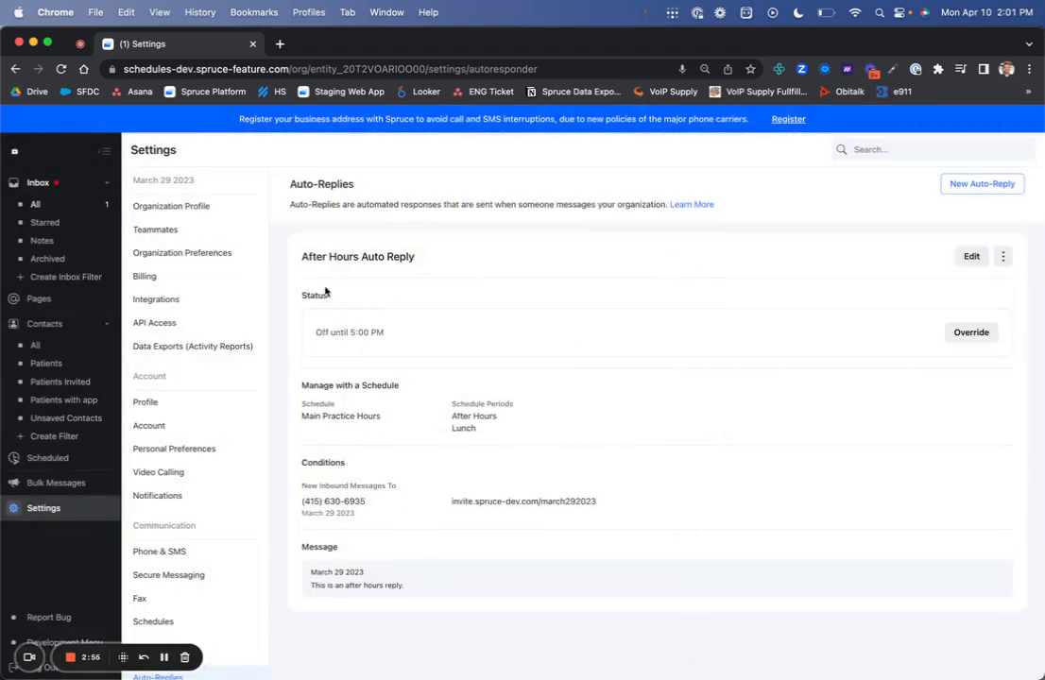
- Review the Main Practice Hours schedule in the Schedules settings, including where it is in use
scroll(255, 477, "down", 4)
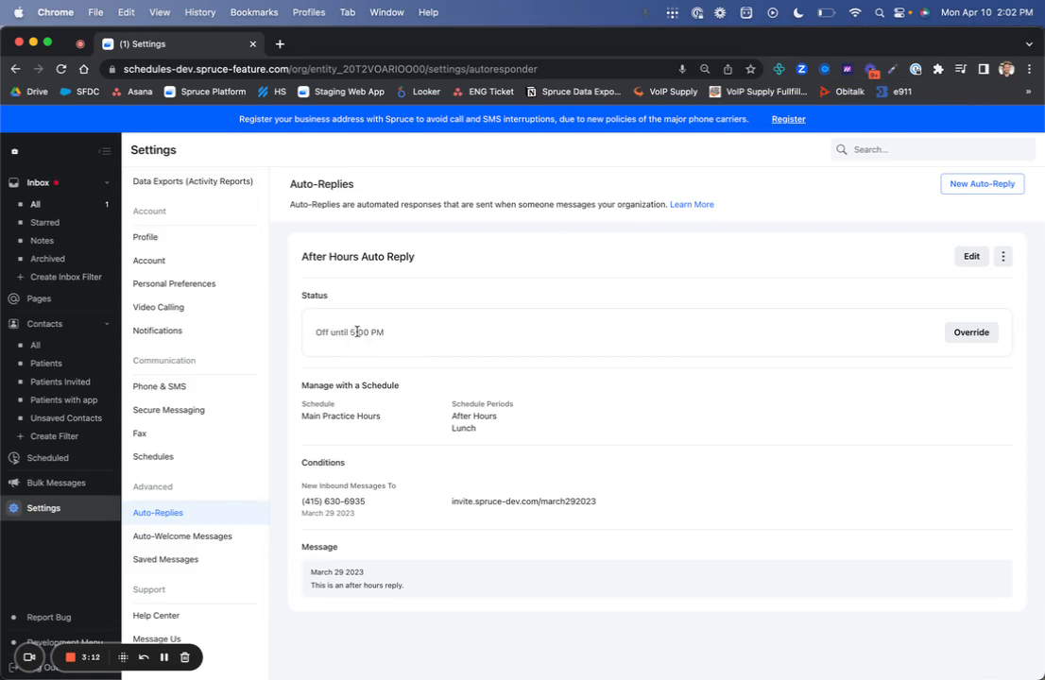
left_click(159, 457)
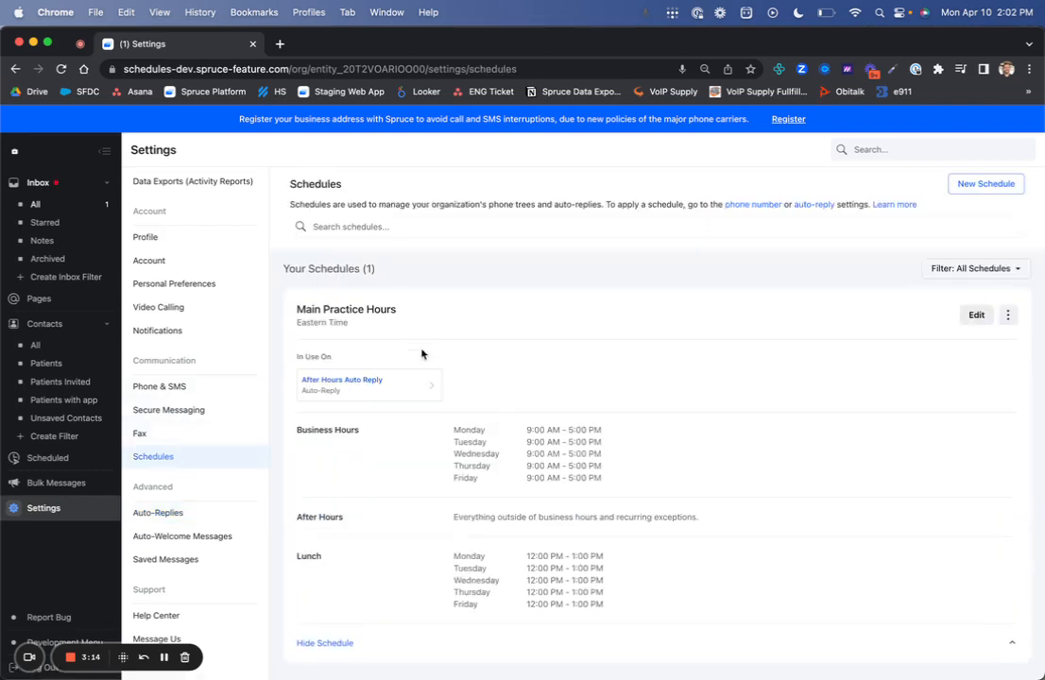
scroll(421, 353, "down", 1)
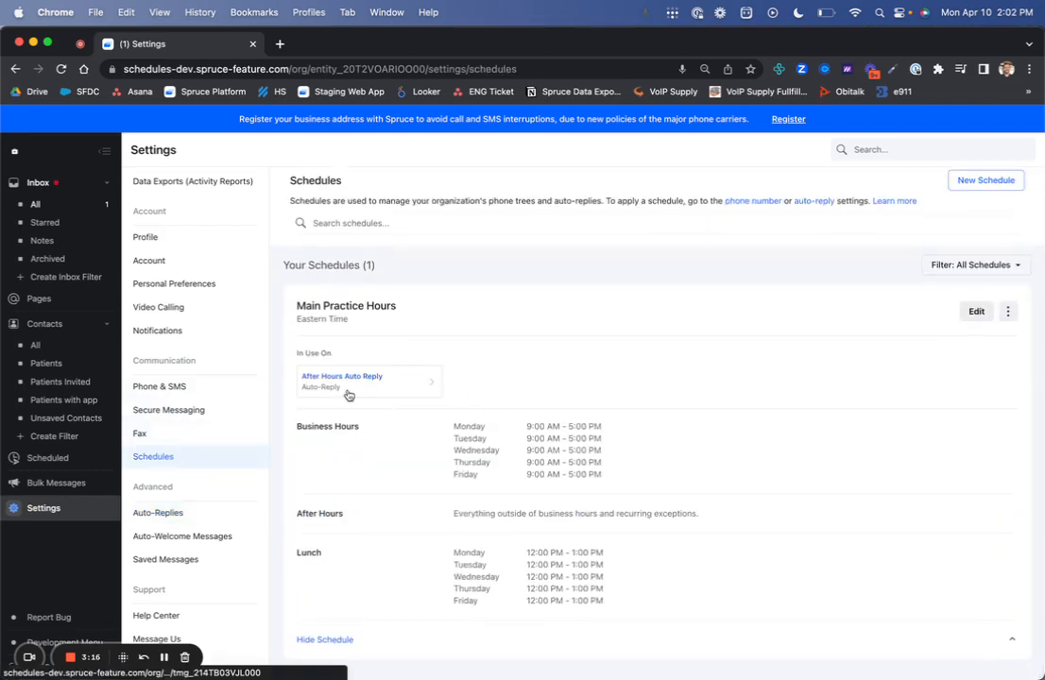
- Return to the auto-replies and enable a temporary schedule override for After Hours Auto Reply
left_click(149, 513)
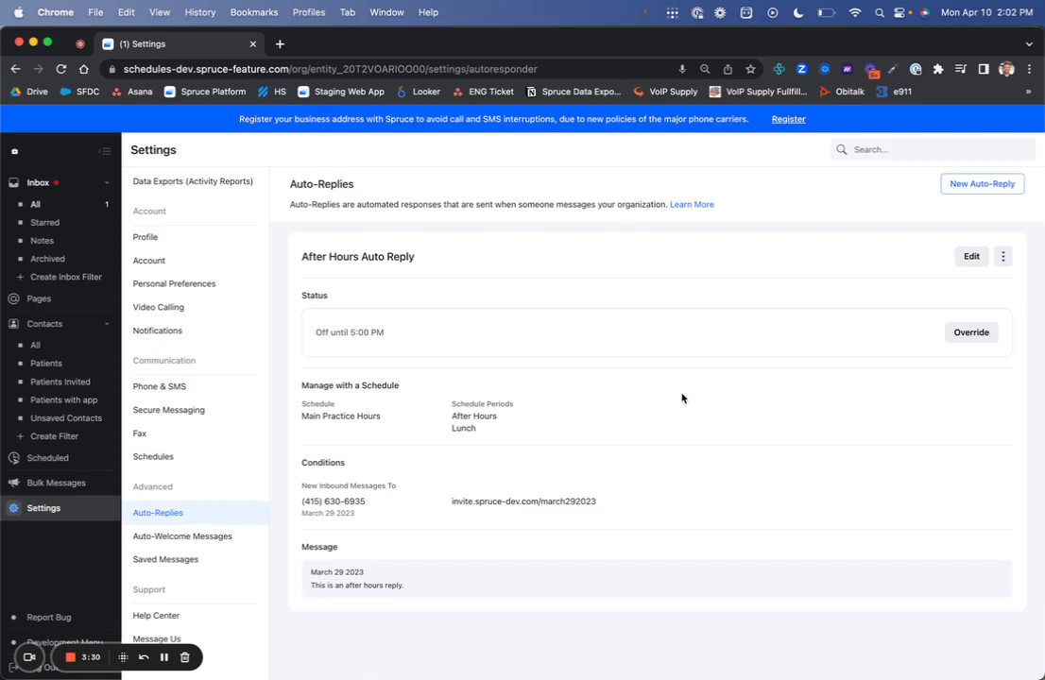
left_click(965, 332)
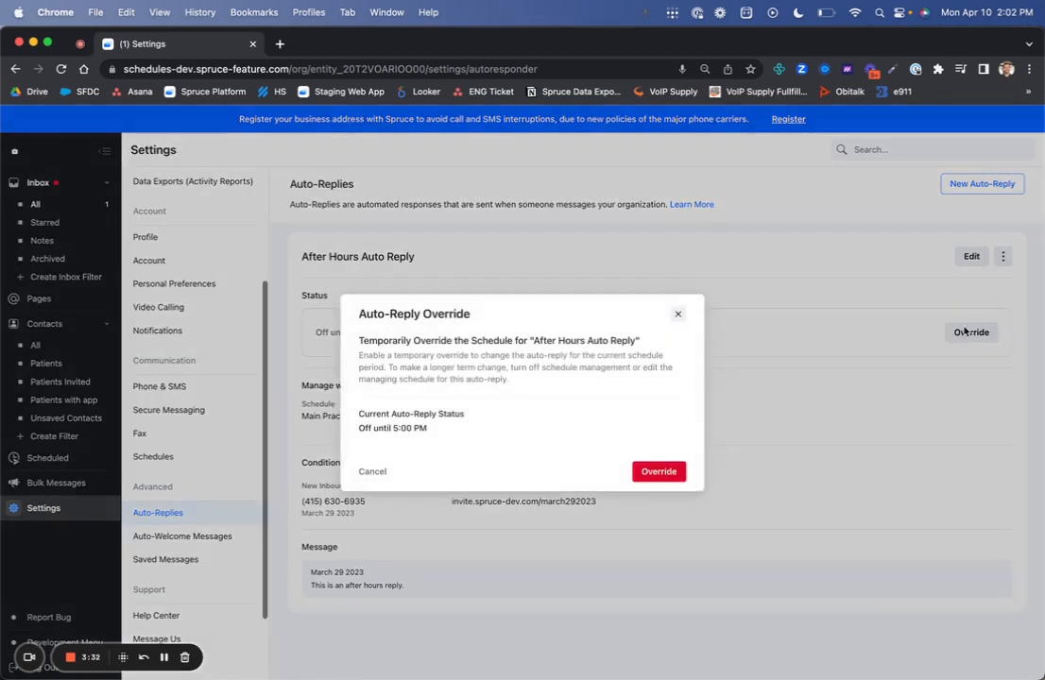
left_click(666, 471)
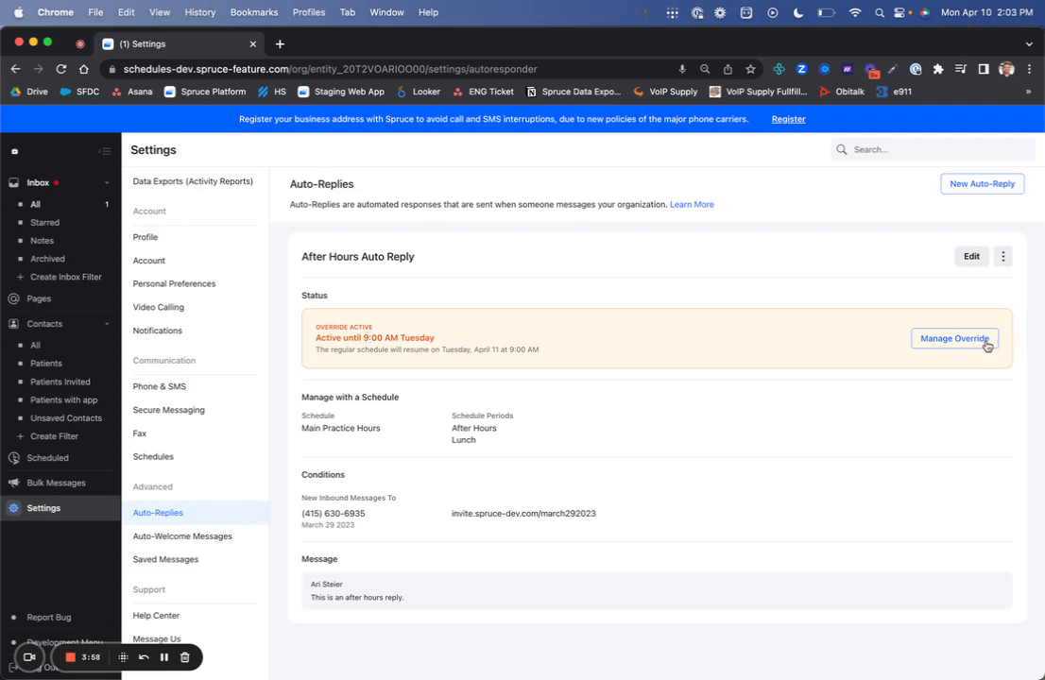
- Examine the active override's details for After Hours Auto Reply and close them without cancelling the override
left_click(926, 340)
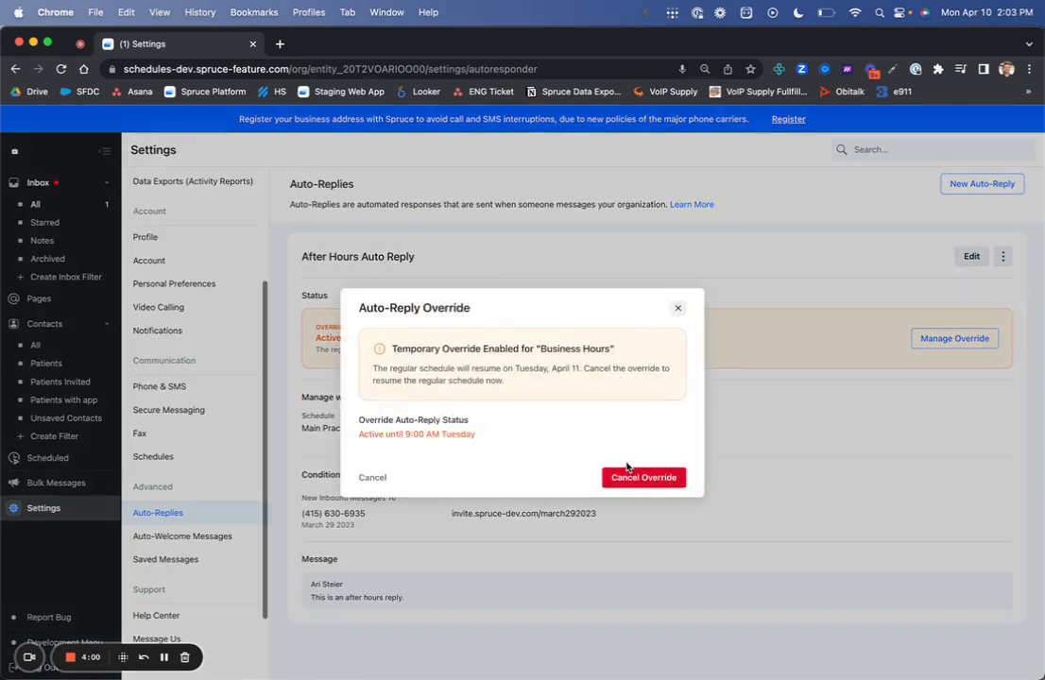
left_click(678, 308)
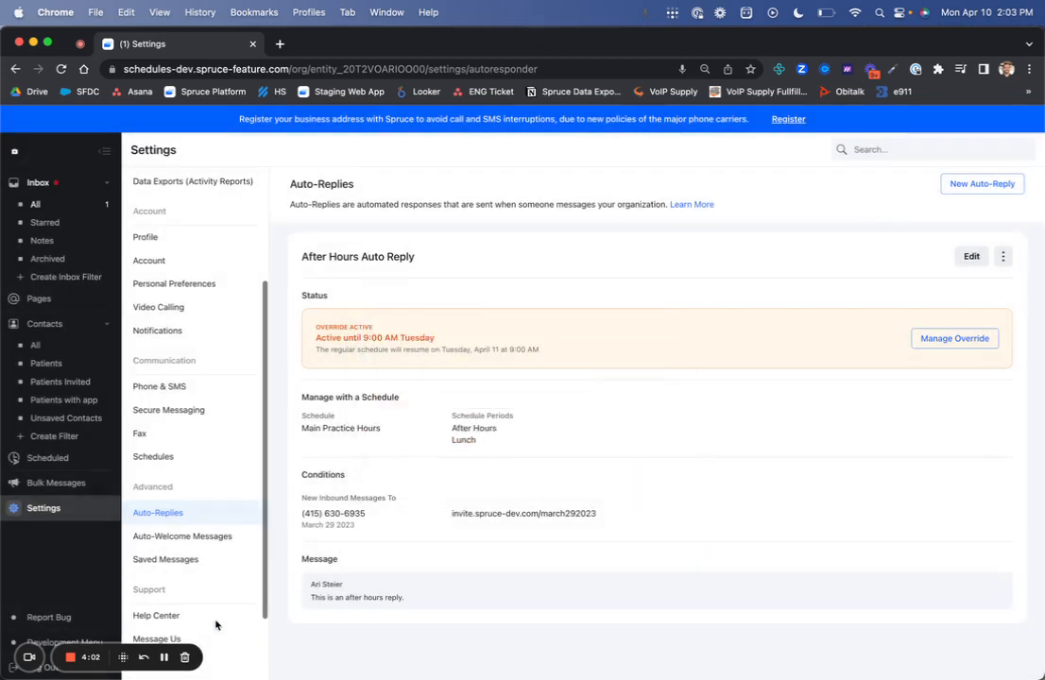
left_click(163, 661)
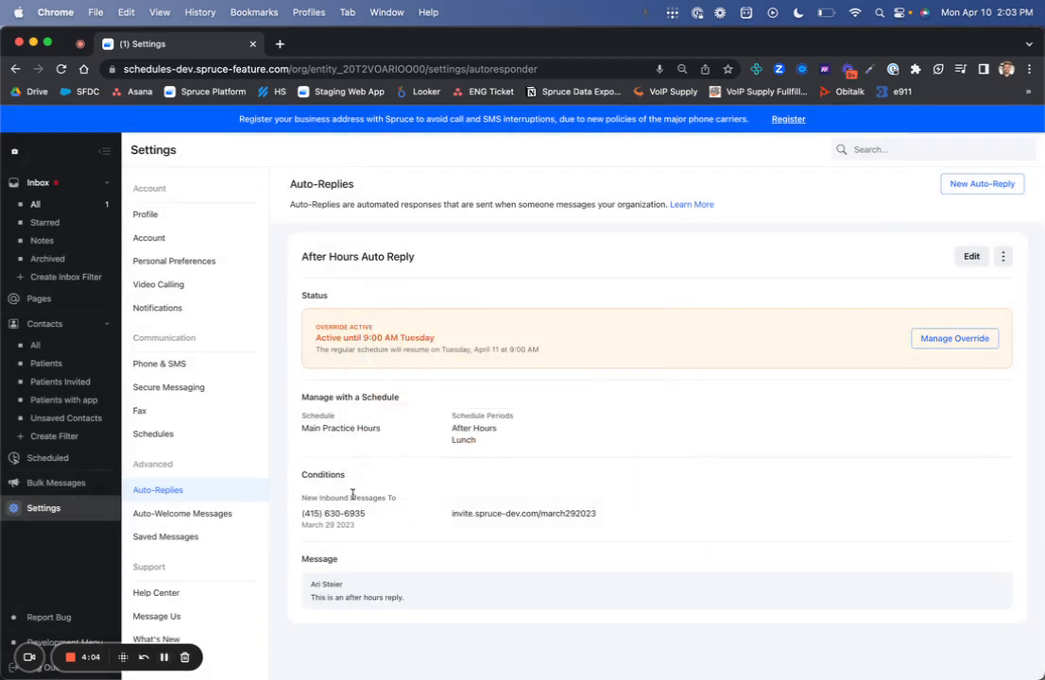
- Edit the Main Practice Hours schedule so that Monday and Tuesday business hours end at 4:30 PM
left_click(179, 437)
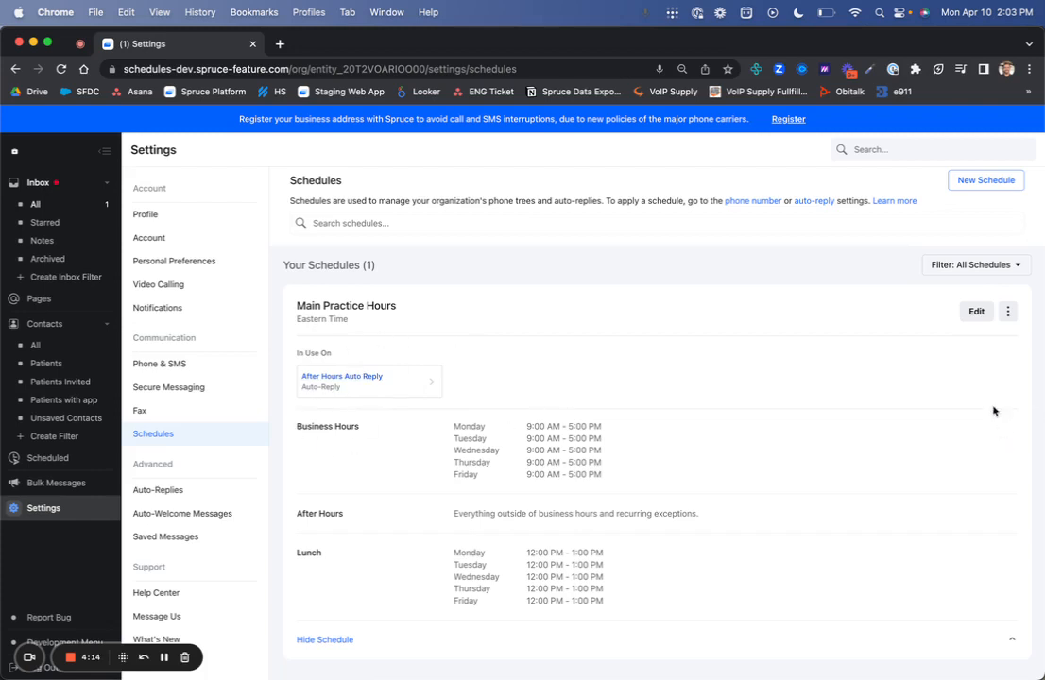
left_click(975, 318)
scroll(586, 442, "down", 5)
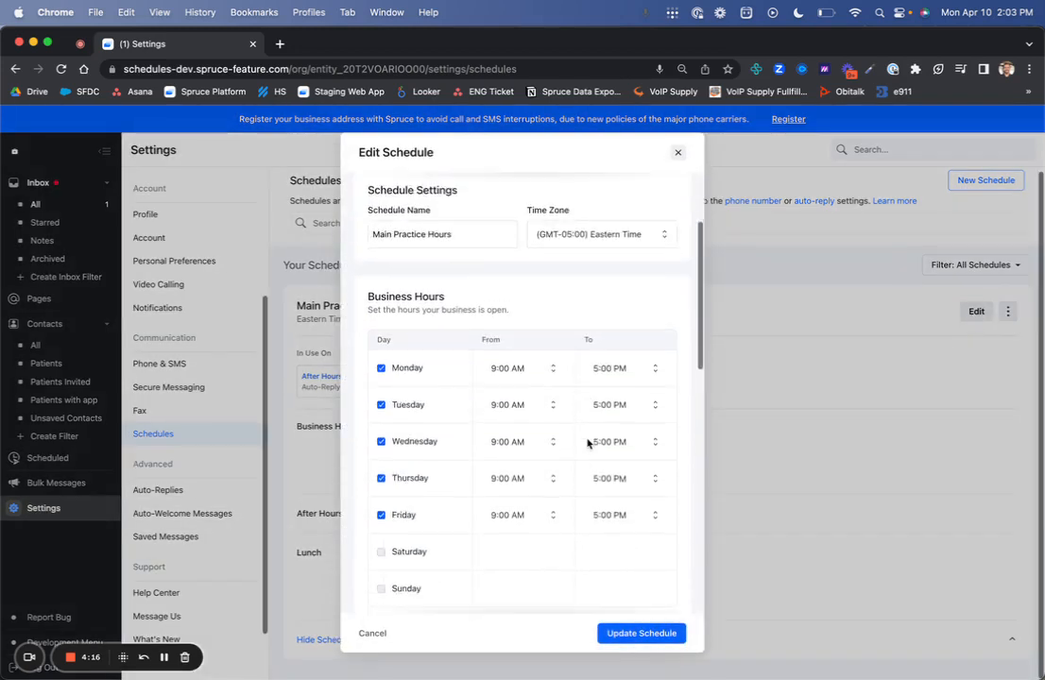
left_click(599, 300)
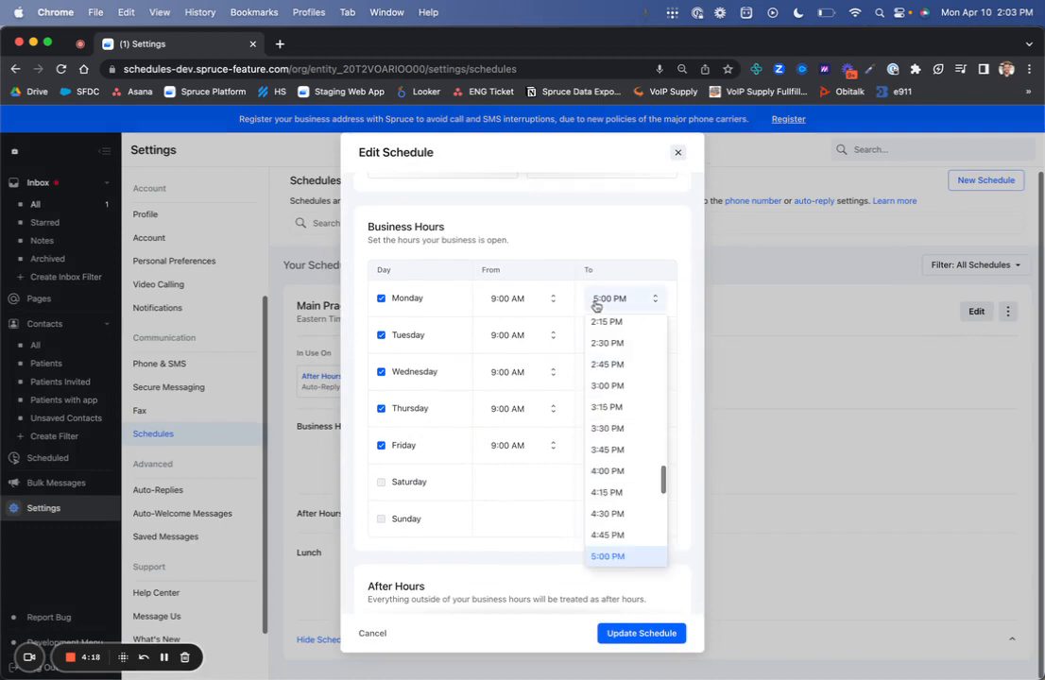
left_click(606, 518)
left_click(595, 336)
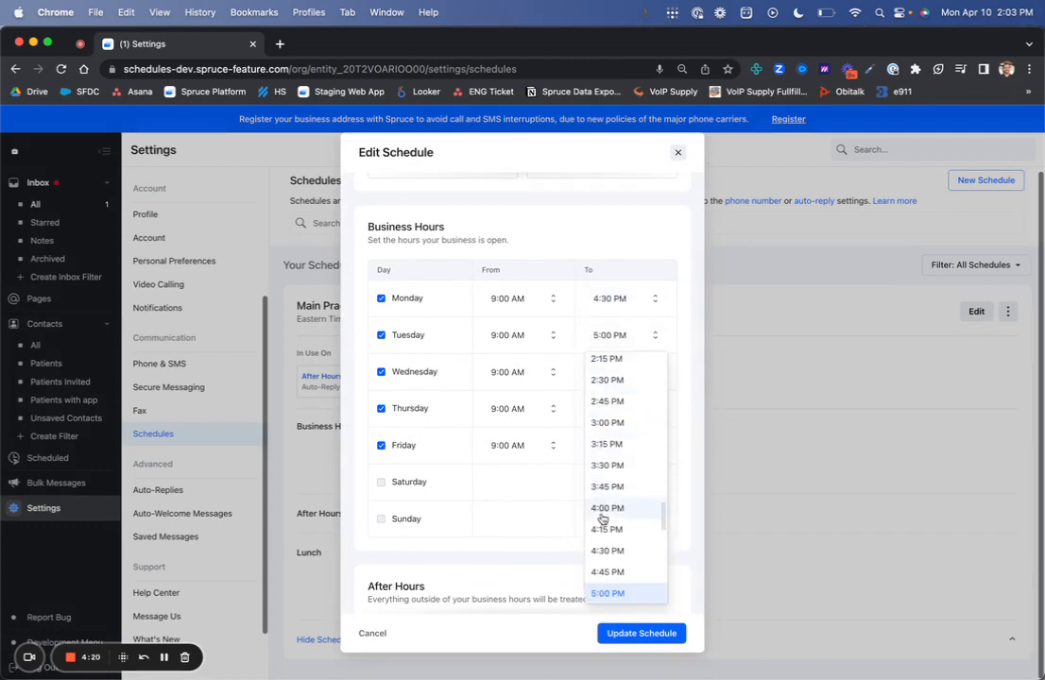
left_click(610, 551)
- Set the Wednesday, Thursday and Friday business hours to end at 4:30 PM and update the schedule
left_click(602, 375)
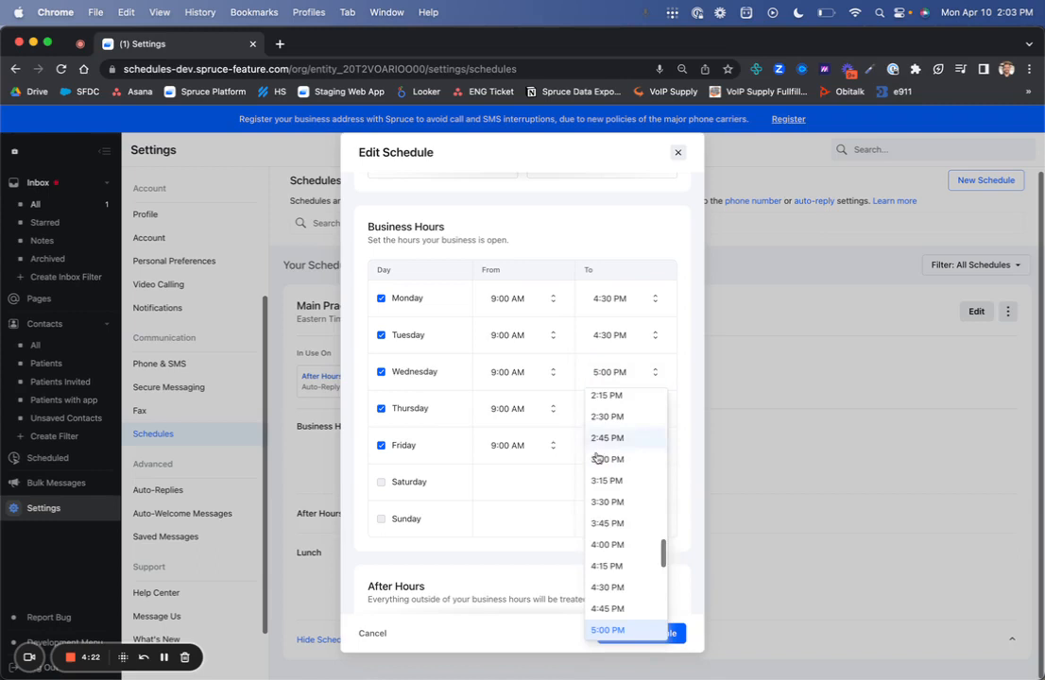
left_click(612, 584)
left_click(603, 411)
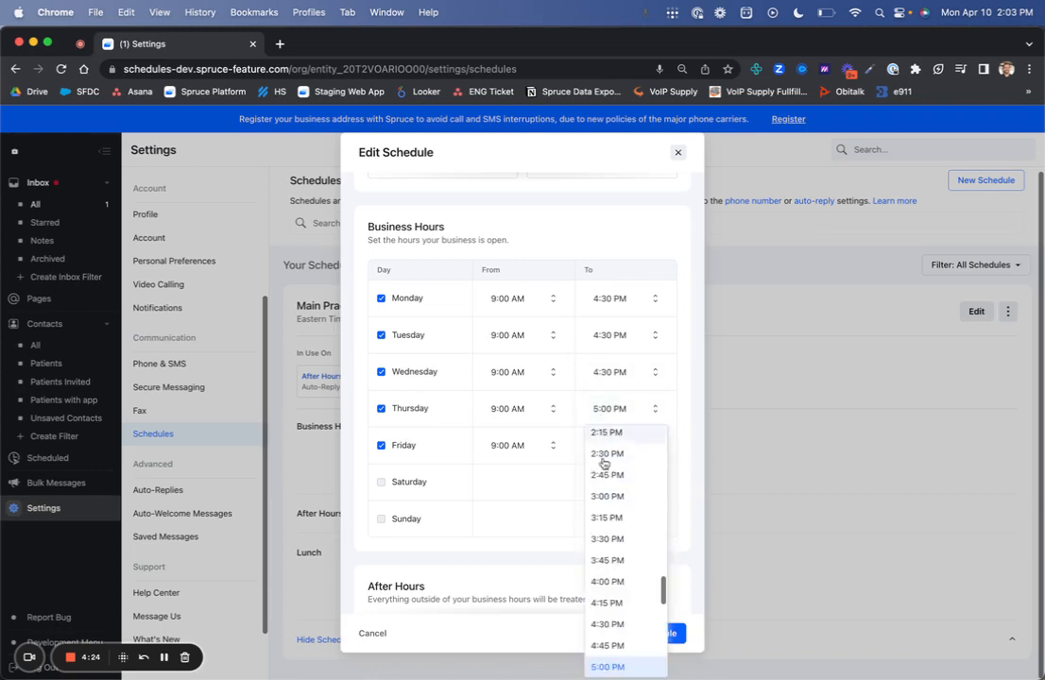
left_click(606, 619)
left_click(604, 445)
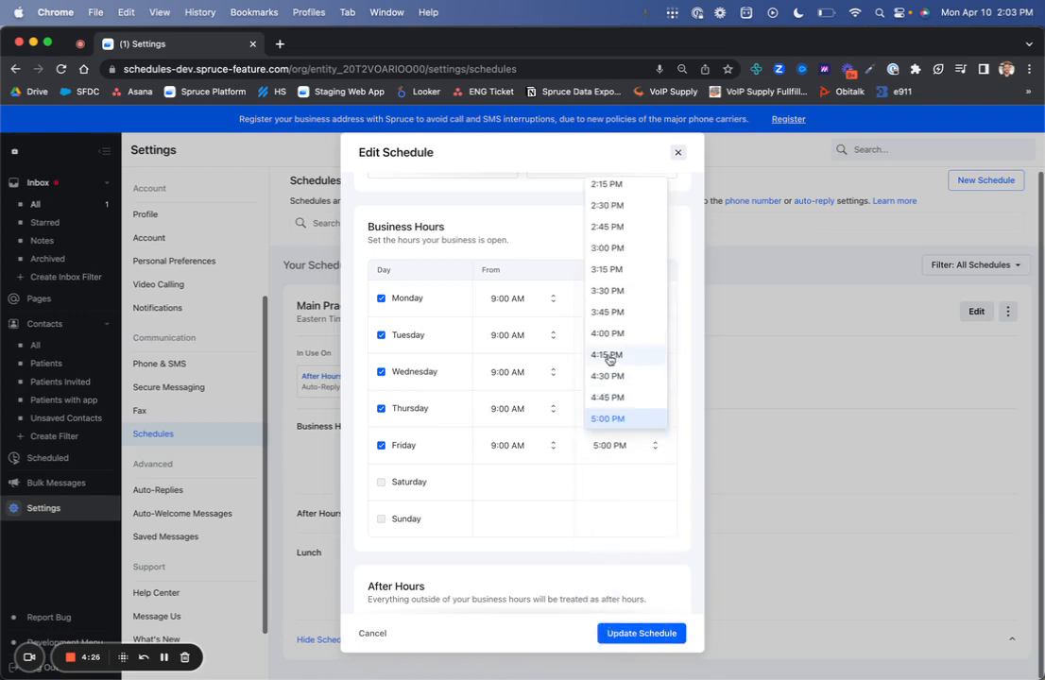
left_click(613, 379)
left_click(642, 633)
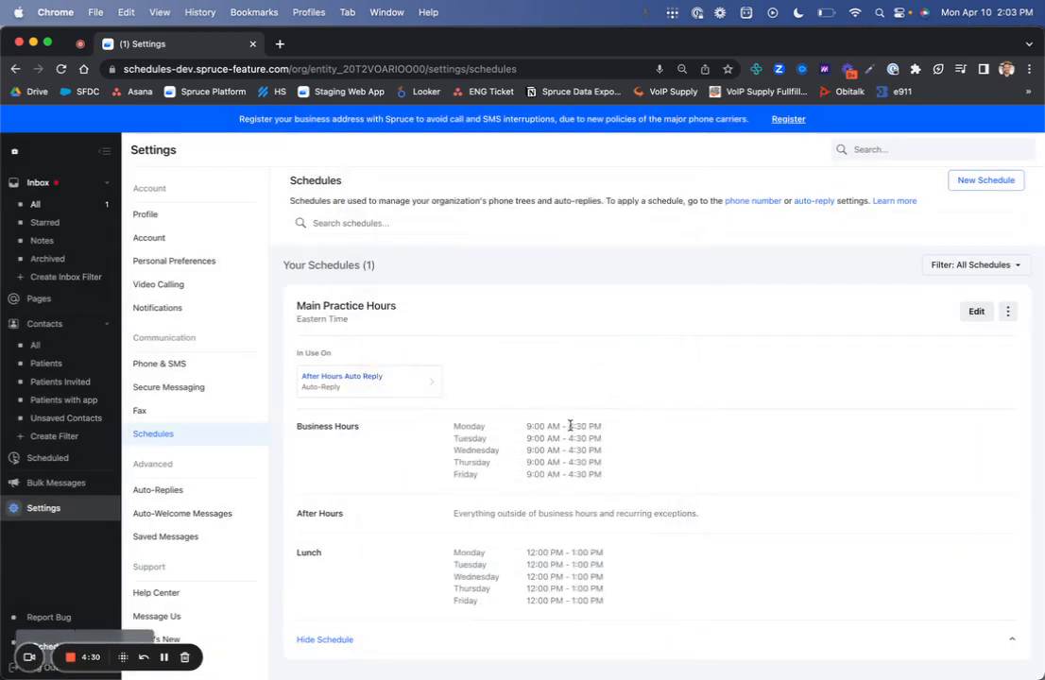
left_click_drag(571, 426, 592, 451)
left_click(524, 401)
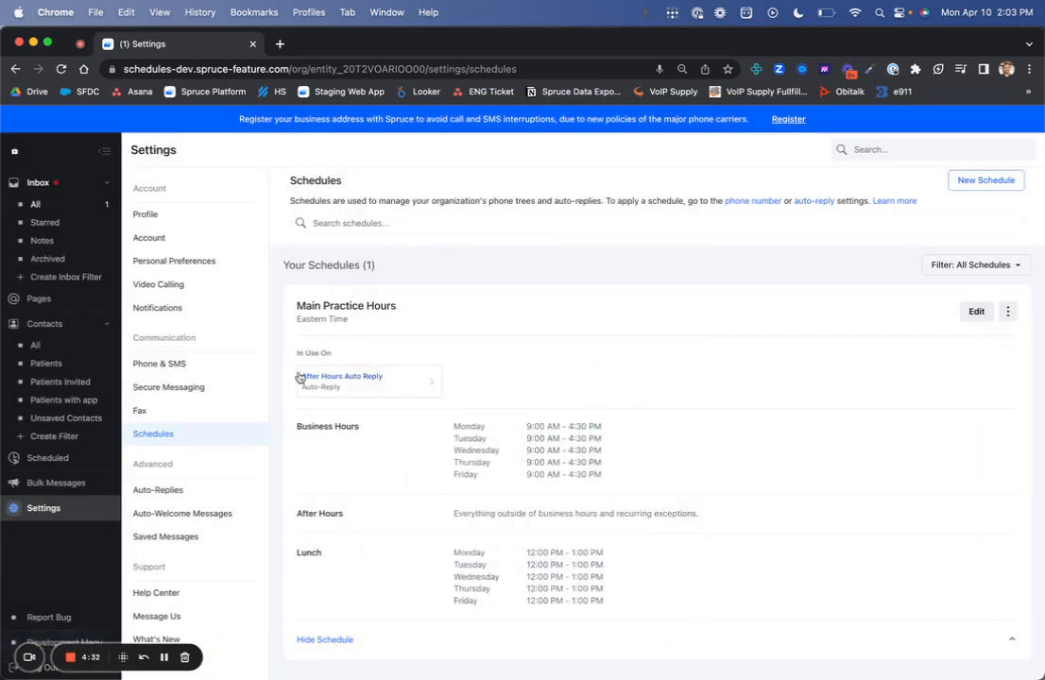